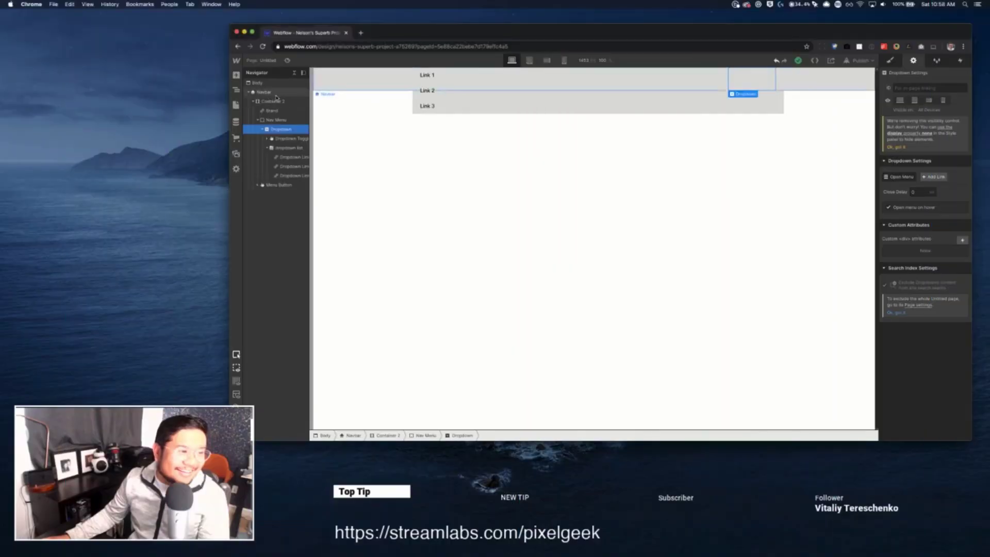
# Select the existing navbar on the page.
pyautogui.click(276, 93)
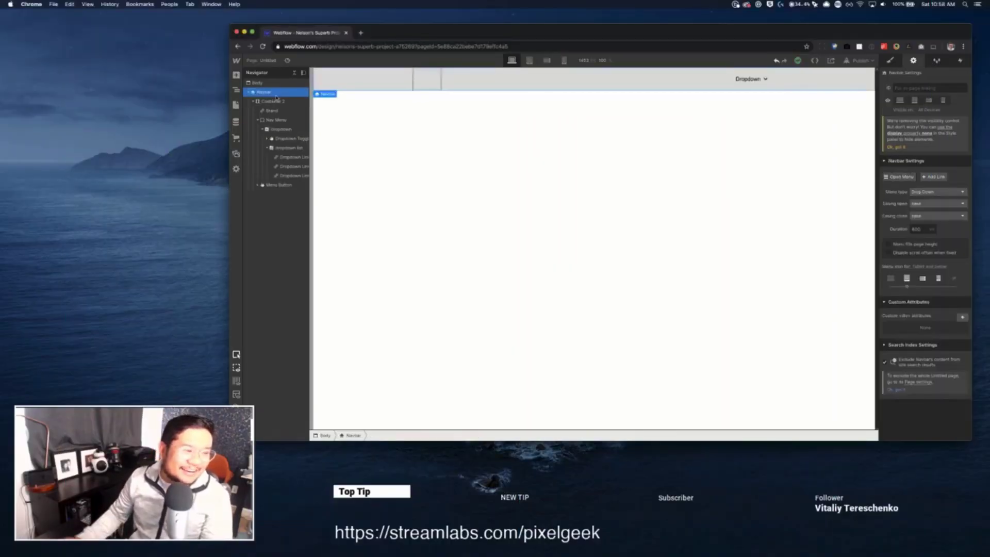
# Delete the old navbar and place a fresh Navbar at the top of the page body.
pyautogui.press('Delete')
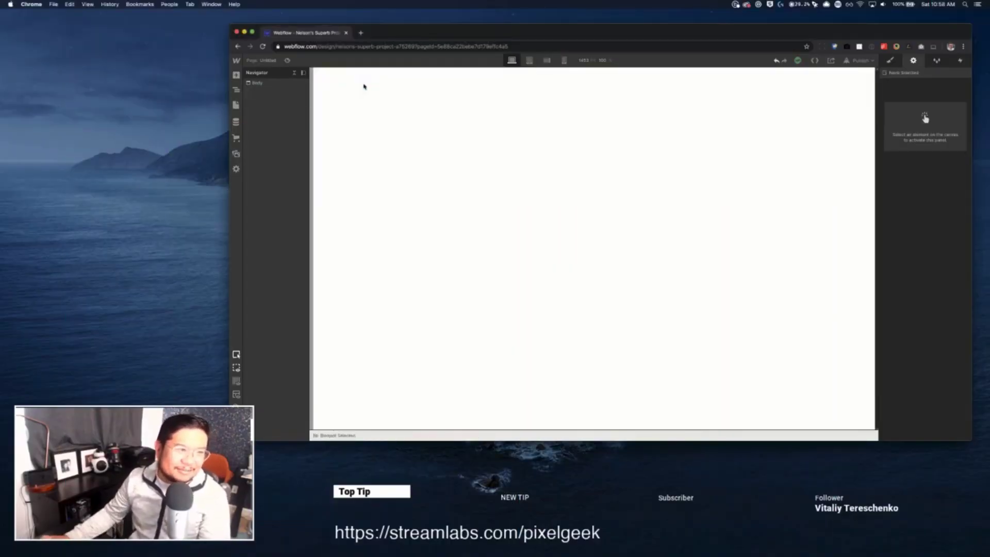
pyautogui.click(418, 141)
pyautogui.press('a')
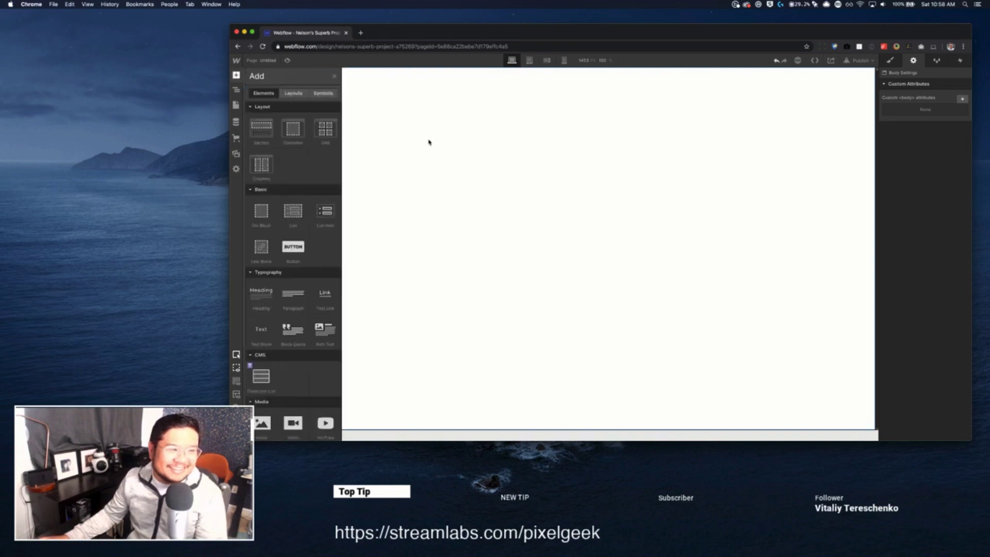
pyautogui.scroll(-5, 290, 301)
pyautogui.scroll(-3, 290, 301)
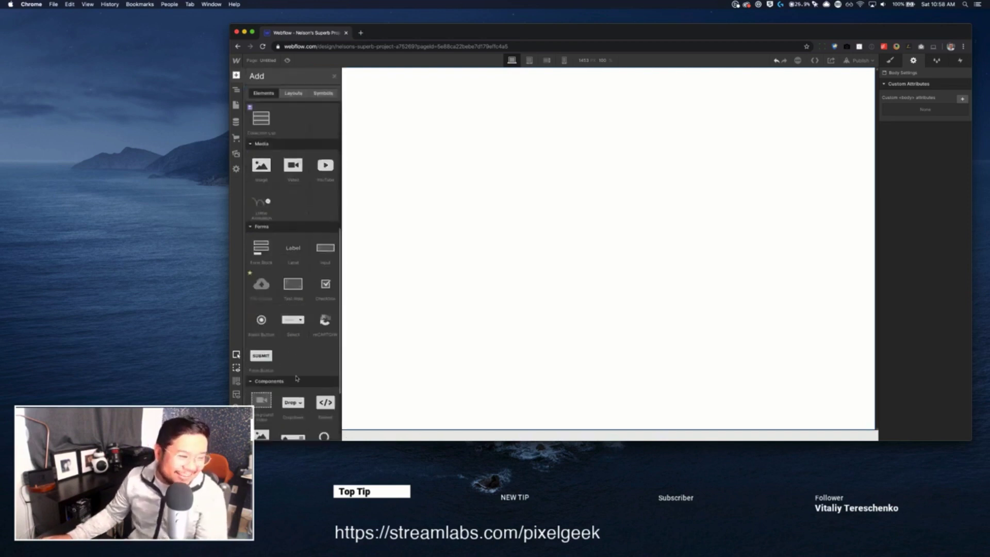
pyautogui.scroll(-2, 291, 319)
pyautogui.moveTo(288, 404); pyautogui.dragTo(564, 167)
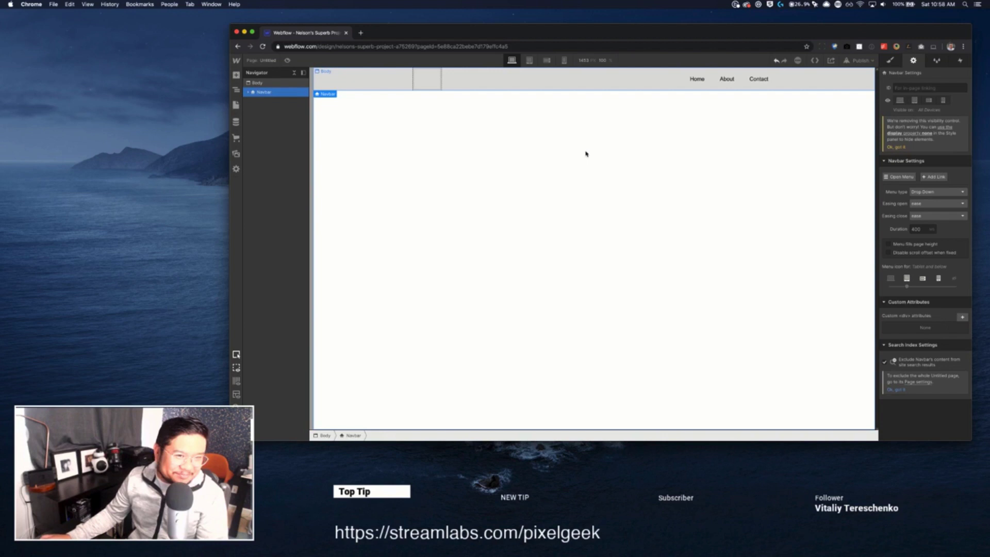
# Drop a Dropdown into the new navbar's Nav Menu.
pyautogui.press('a')
pyautogui.scroll(-5, 283, 387)
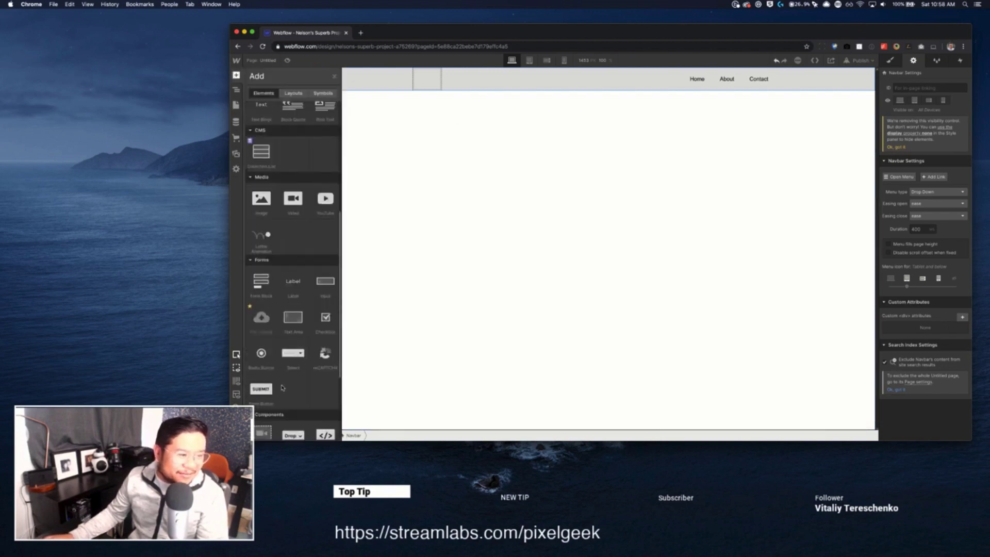
pyautogui.scroll(-3, 298, 398)
pyautogui.moveTo(293, 376); pyautogui.dragTo(657, 87)
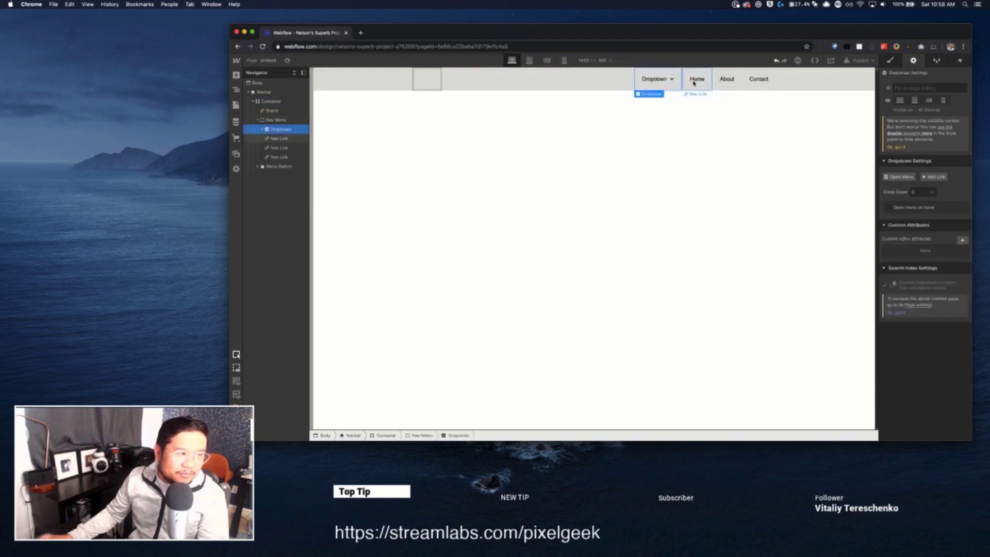
# Show the dropdown's Link 1–3 list open on the canvas and select that list.
pyautogui.click(653, 79)
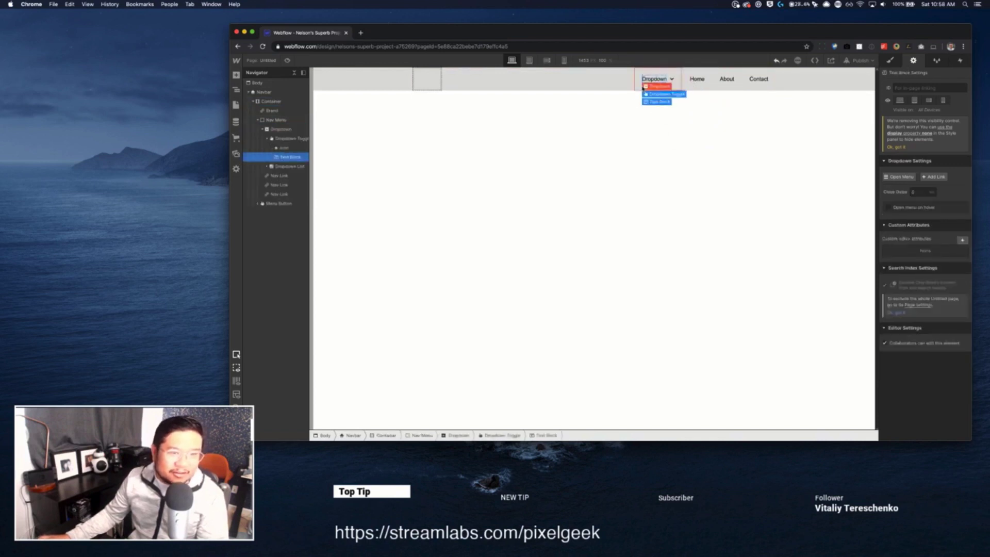
pyautogui.click(634, 88)
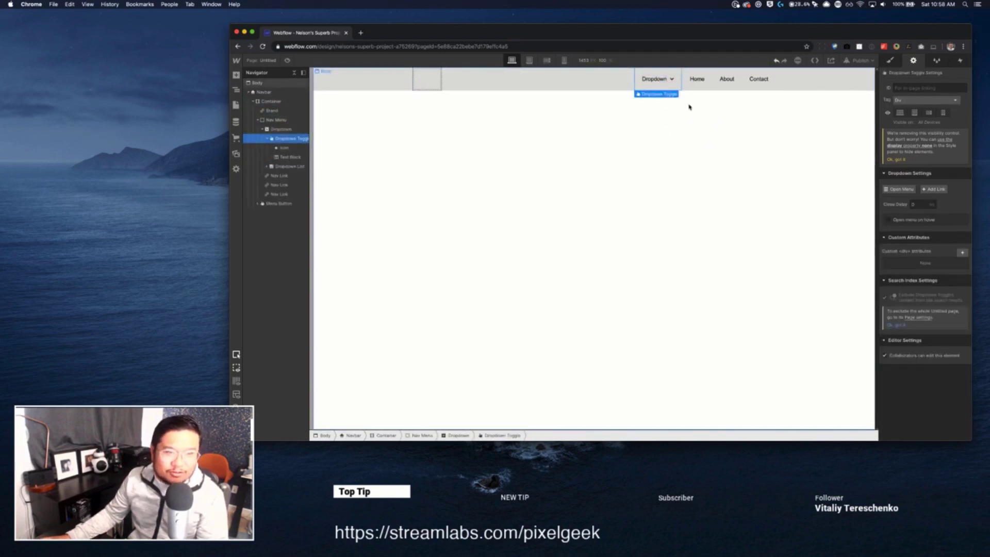
pyautogui.click(897, 191)
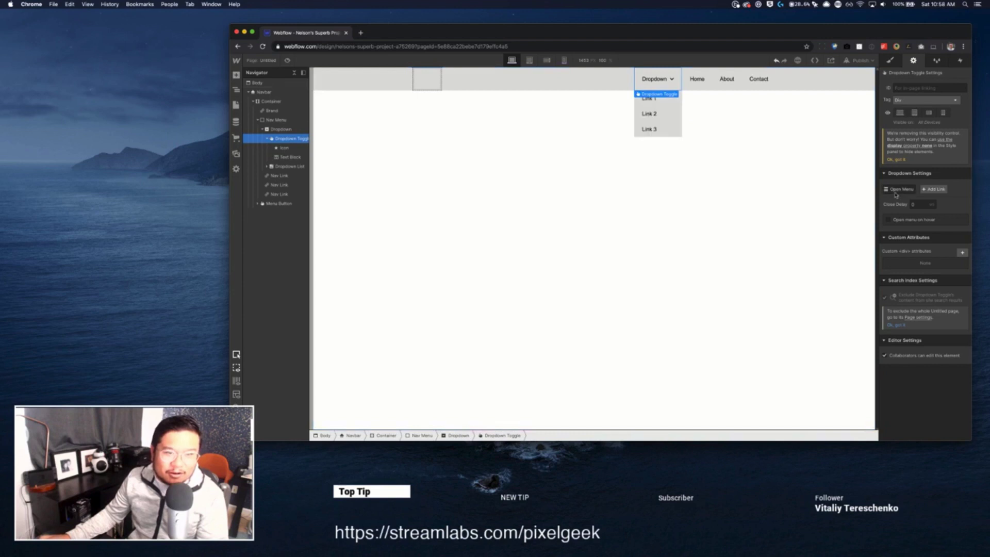
pyautogui.click(887, 64)
pyautogui.click(289, 166)
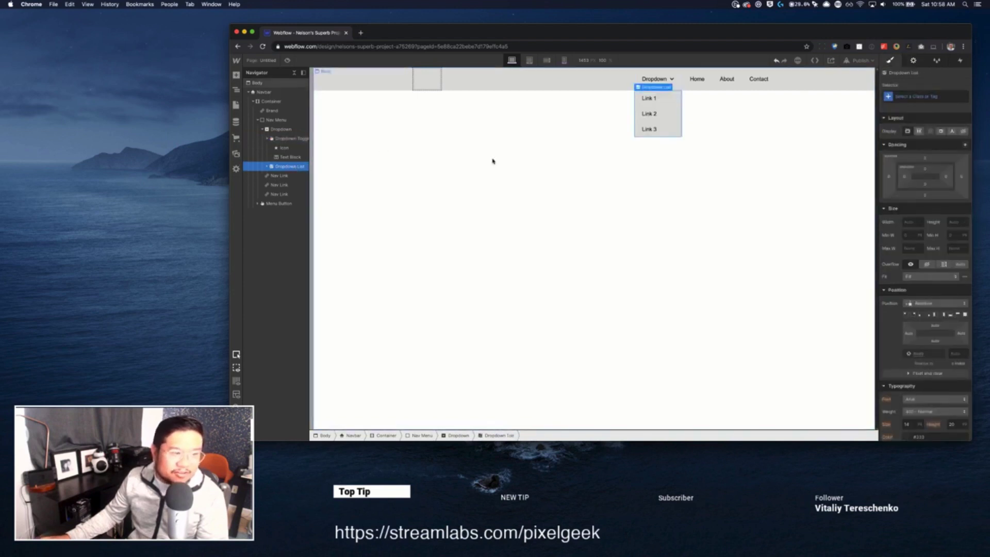
# Create a new class named dd on the dropdown's link list.
pyautogui.click(915, 96)
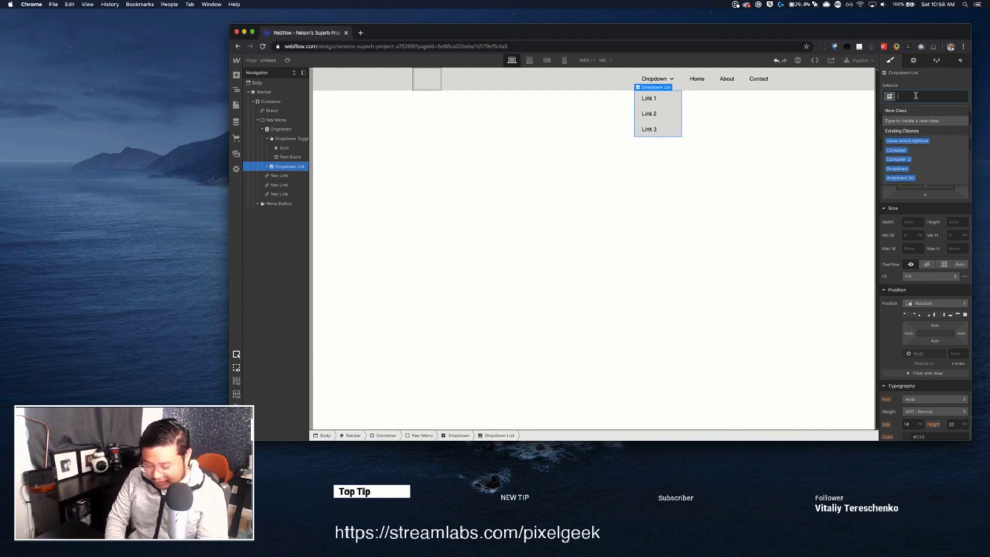
pyautogui.write('dr')
pyautogui.press('Return')
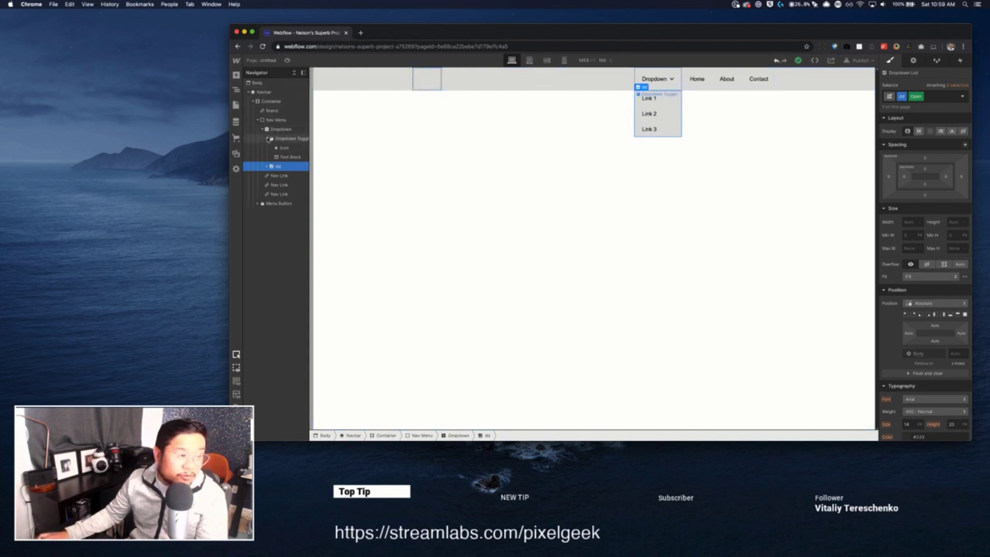
# Set both the Dropdown and the Nav Menu to Static positioning.
pyautogui.click(268, 138)
pyautogui.click(296, 130)
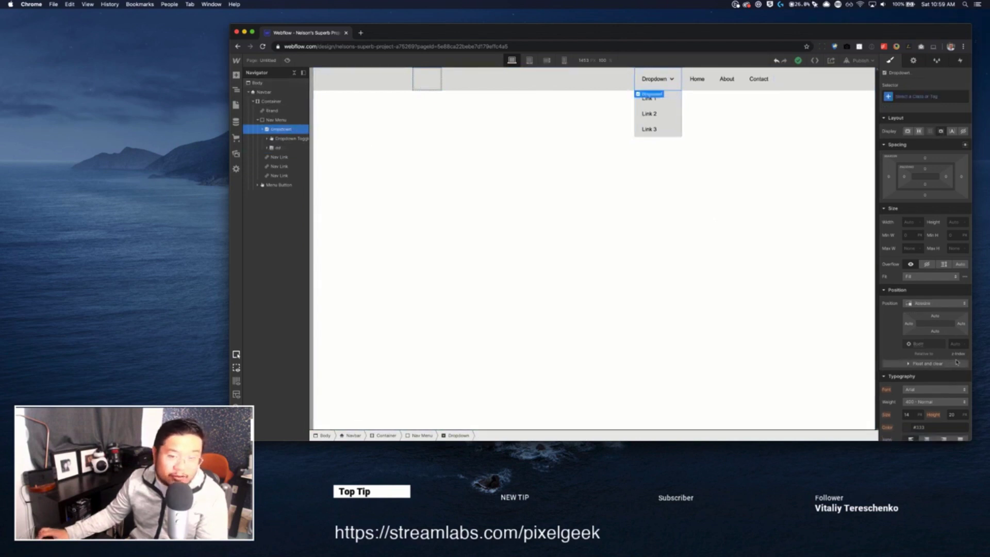
pyautogui.click(934, 303)
pyautogui.click(923, 294)
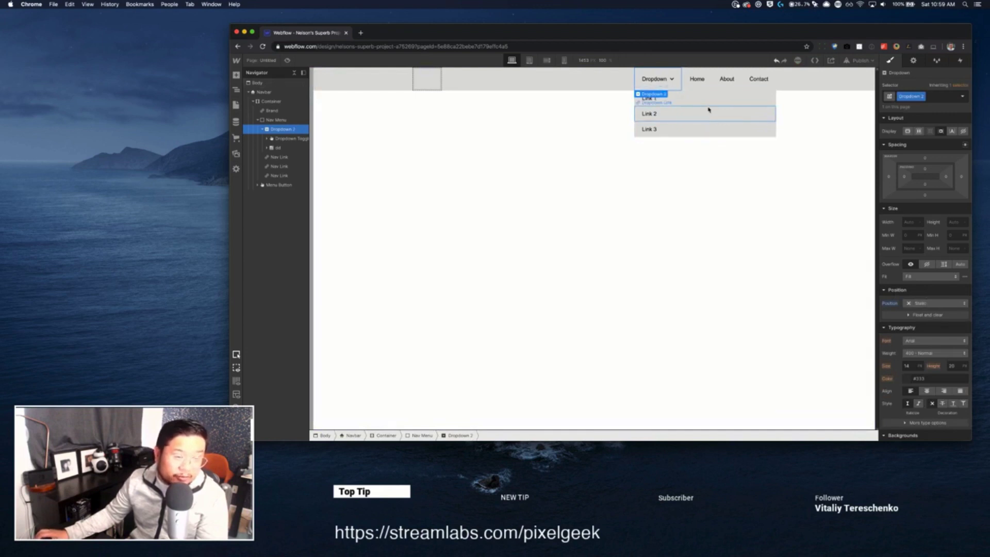
pyautogui.click(277, 120)
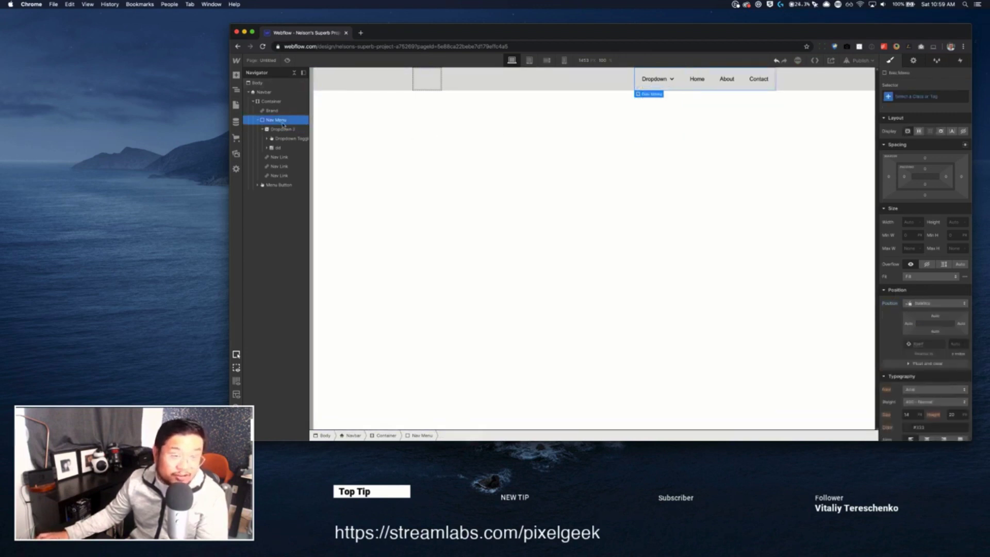
pyautogui.click(929, 304)
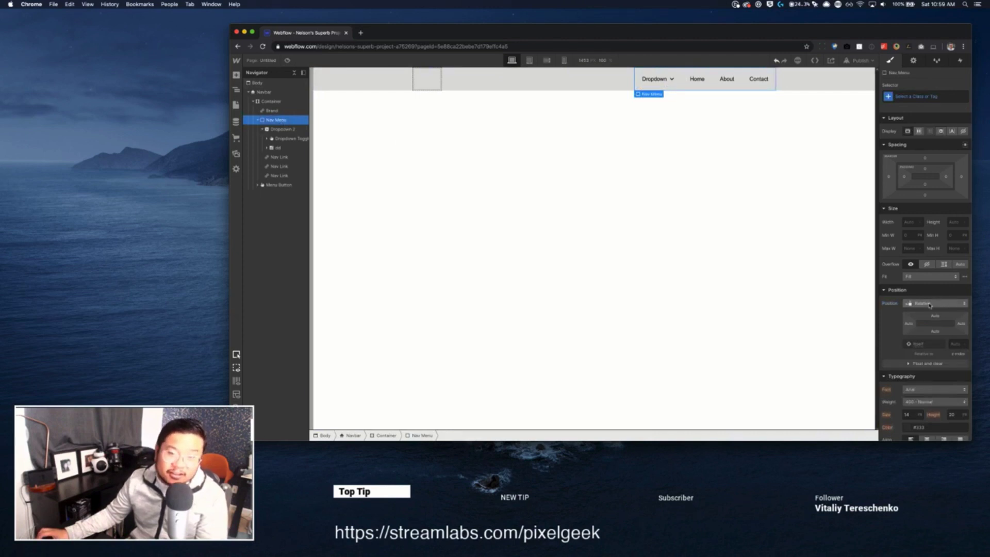
pyautogui.click(929, 305)
pyautogui.click(925, 297)
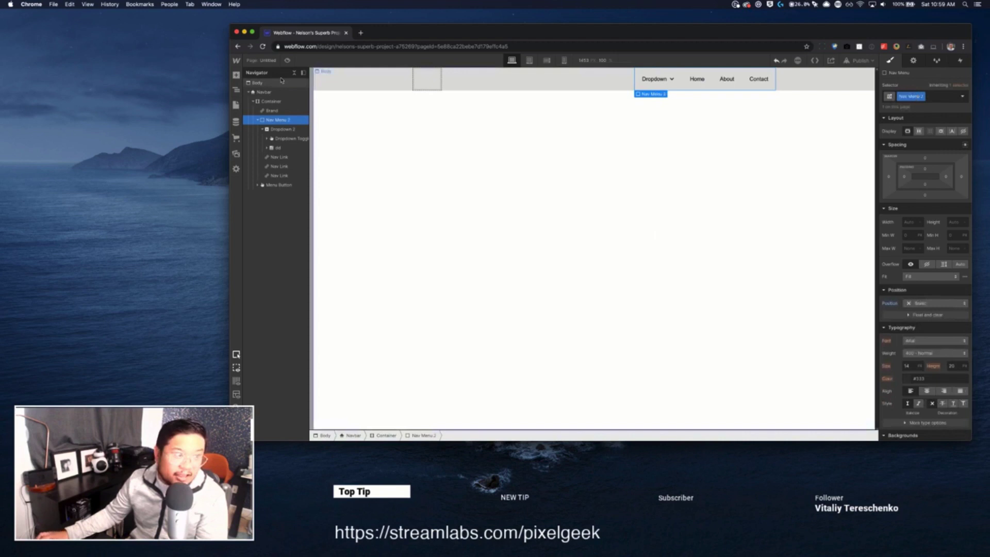
# Make the parent Container position Relative, then select and expand the dd list.
pyautogui.press('Escape')
pyautogui.click(922, 303)
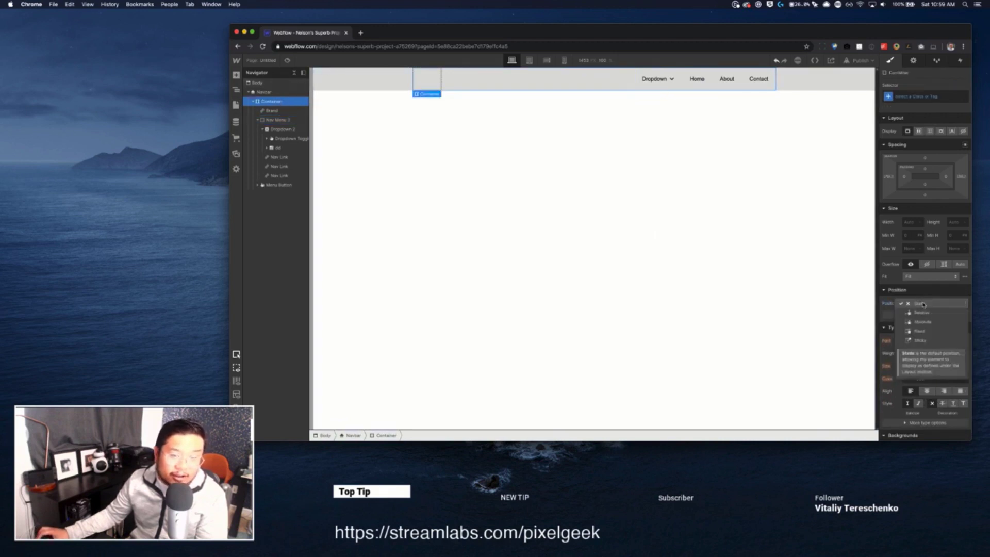
pyautogui.click(926, 312)
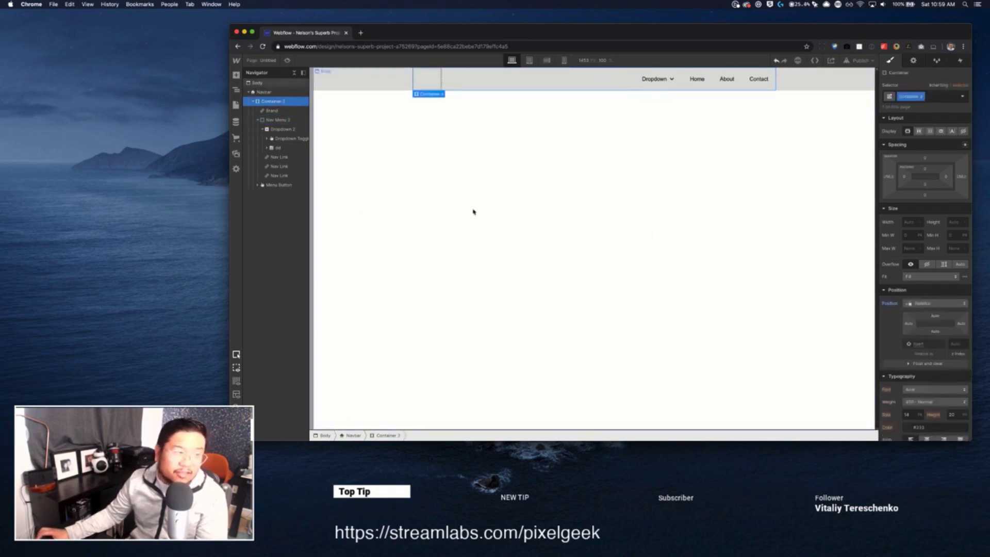
pyautogui.click(288, 149)
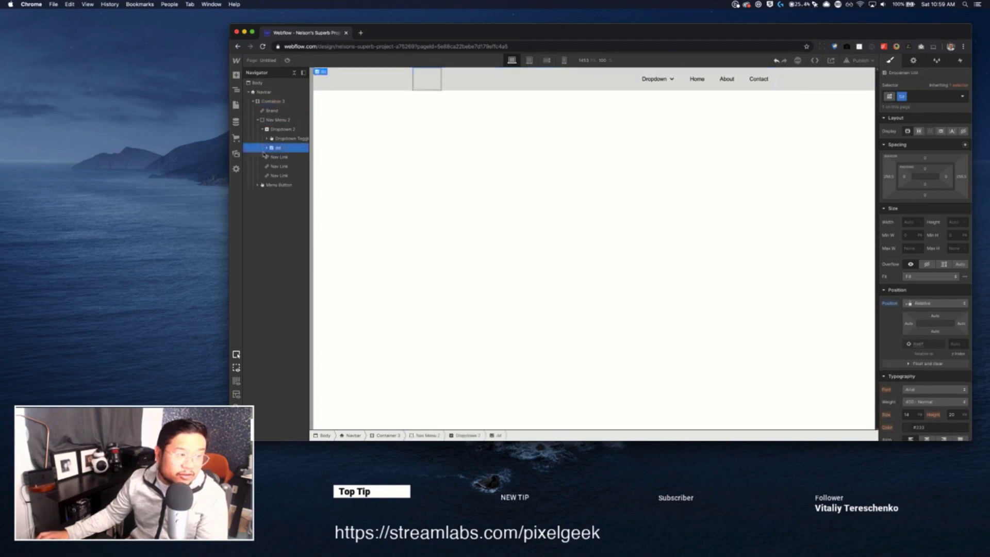
pyautogui.click(266, 148)
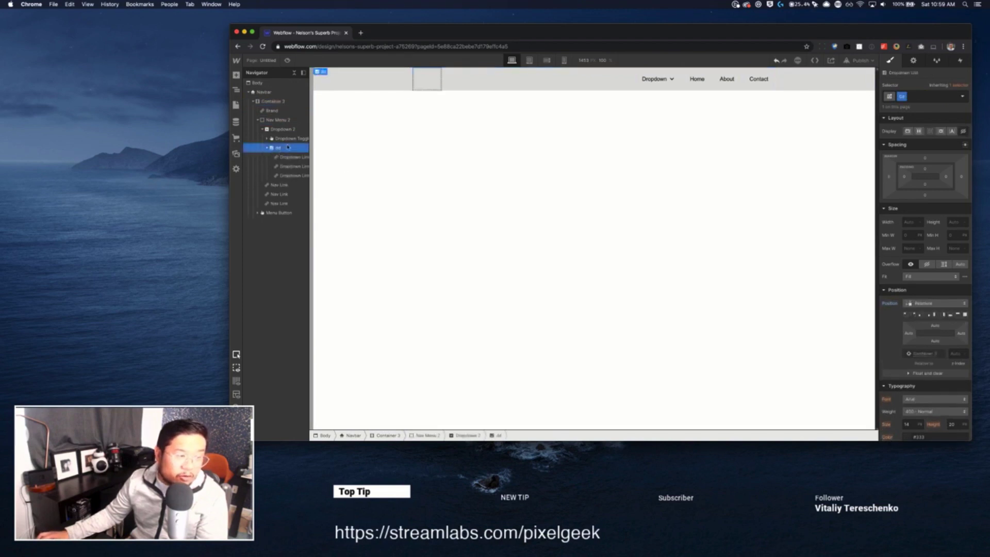
# Force the dd list open, pin it absolutely to the top-left, and offset it 60px from the top.
pyautogui.click(914, 61)
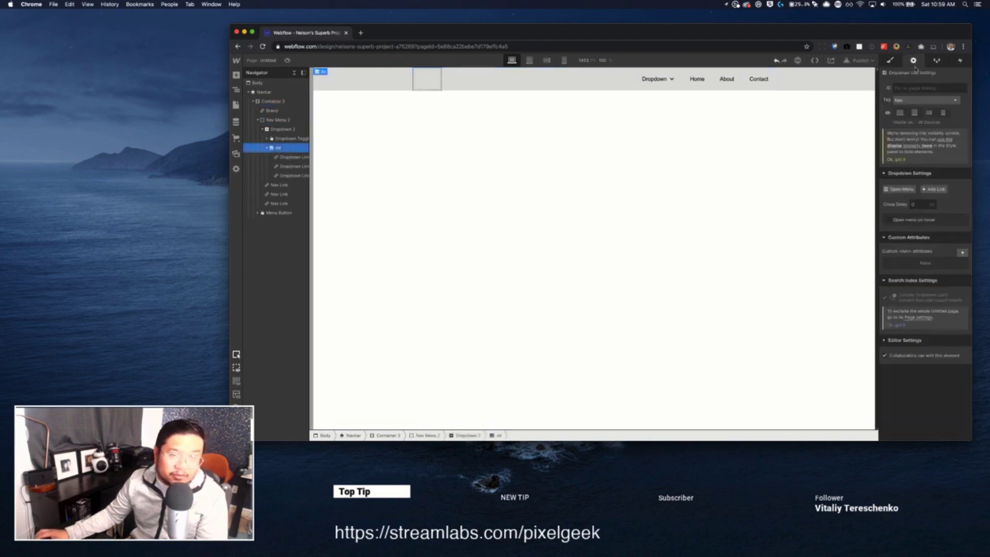
pyautogui.click(908, 190)
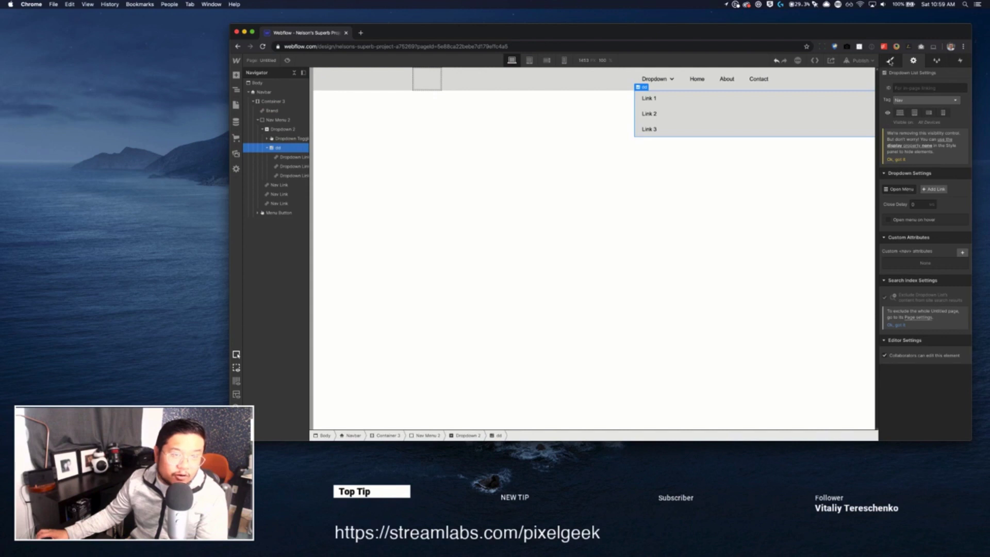
pyautogui.click(890, 61)
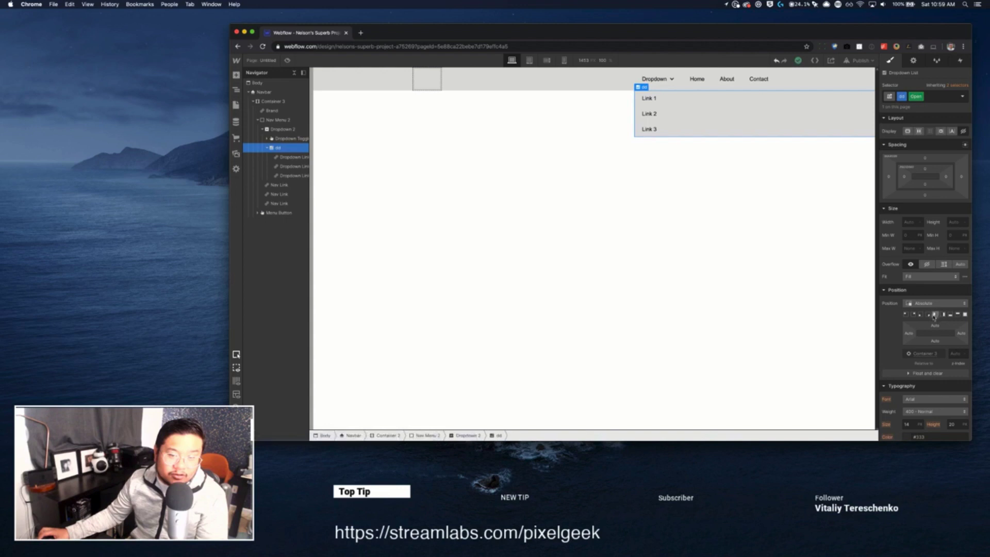
pyautogui.click(905, 313)
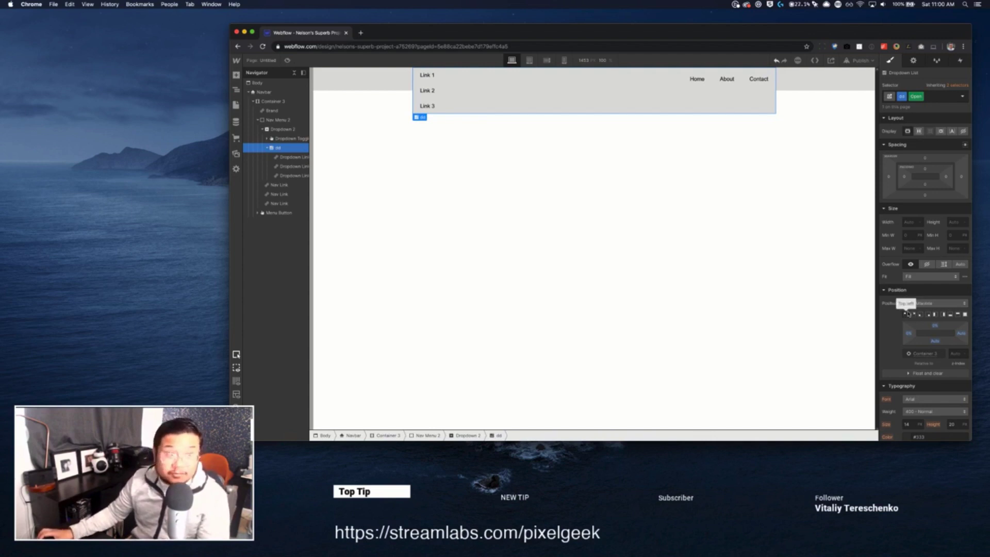
pyautogui.click(935, 325)
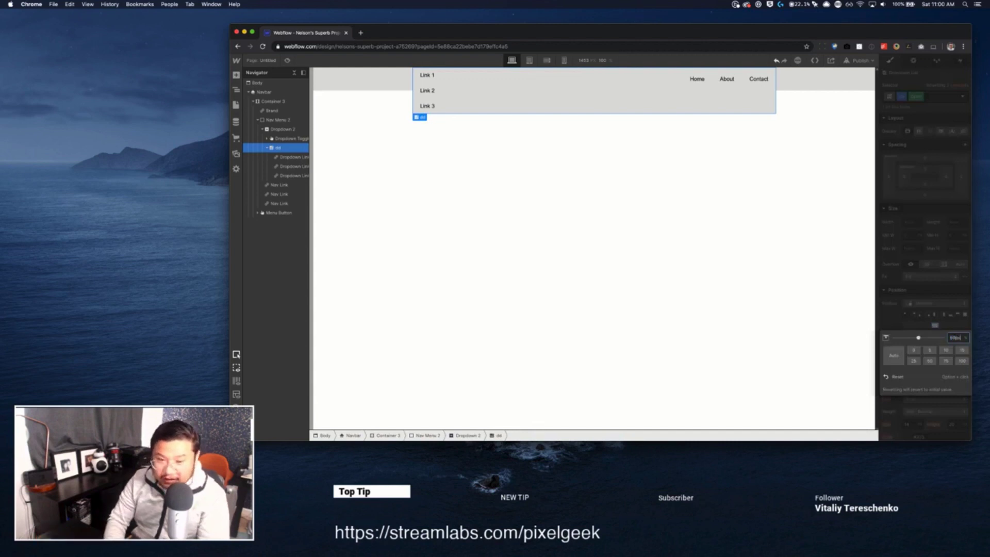
pyautogui.write('60px')
pyautogui.press('Return')
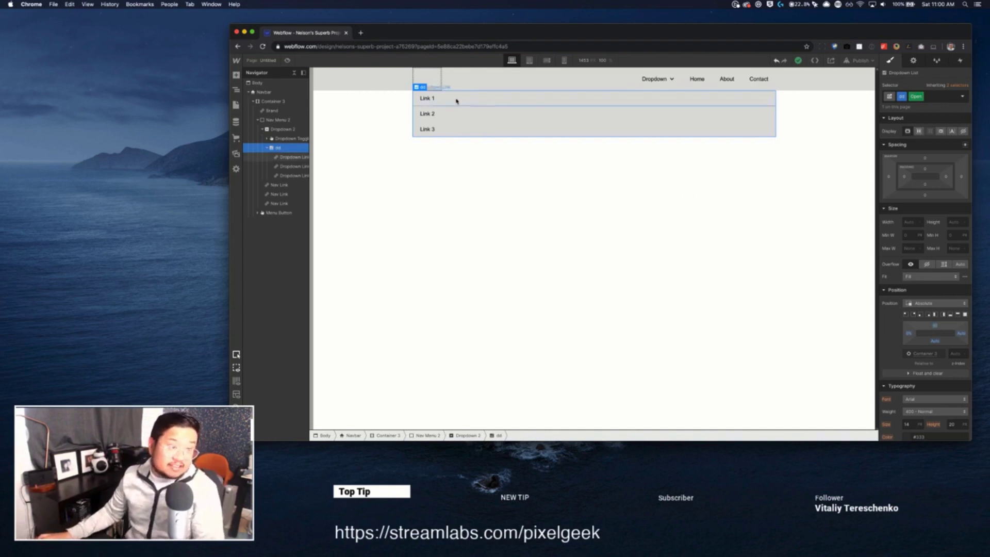
# Add a Grid inside the dd list with four columns and a single row.
pyautogui.press('a')
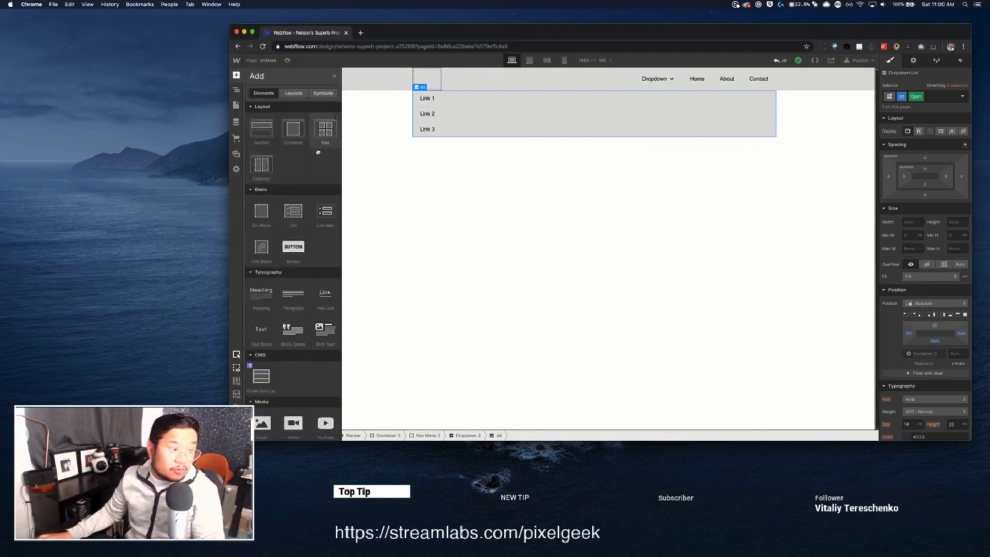
pyautogui.moveTo(318, 152); pyautogui.dragTo(296, 158)
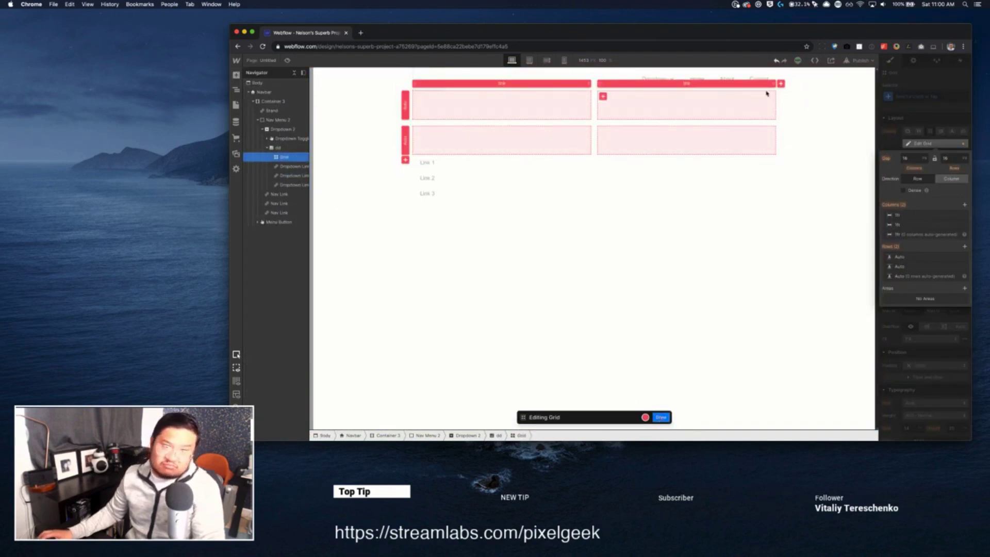
pyautogui.click(781, 85)
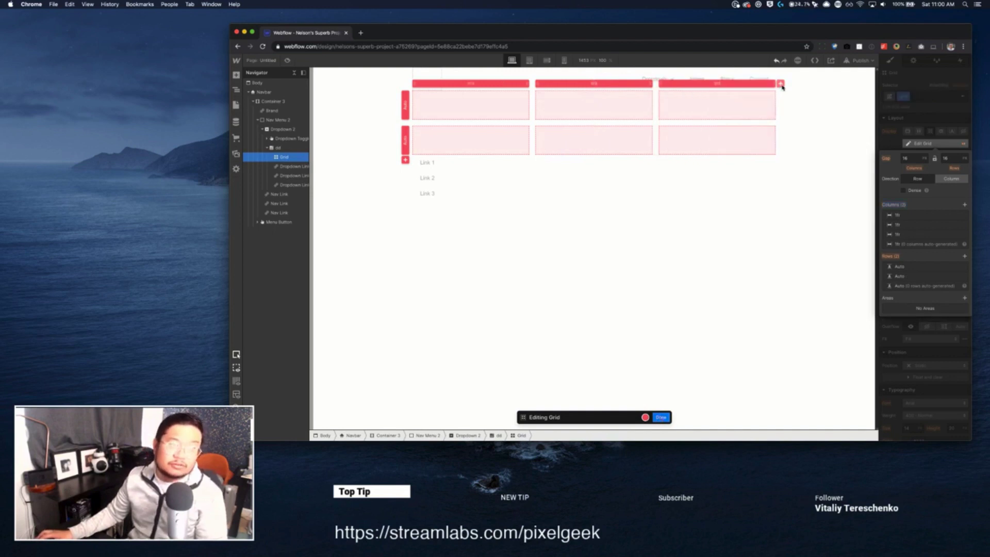
pyautogui.click(781, 85)
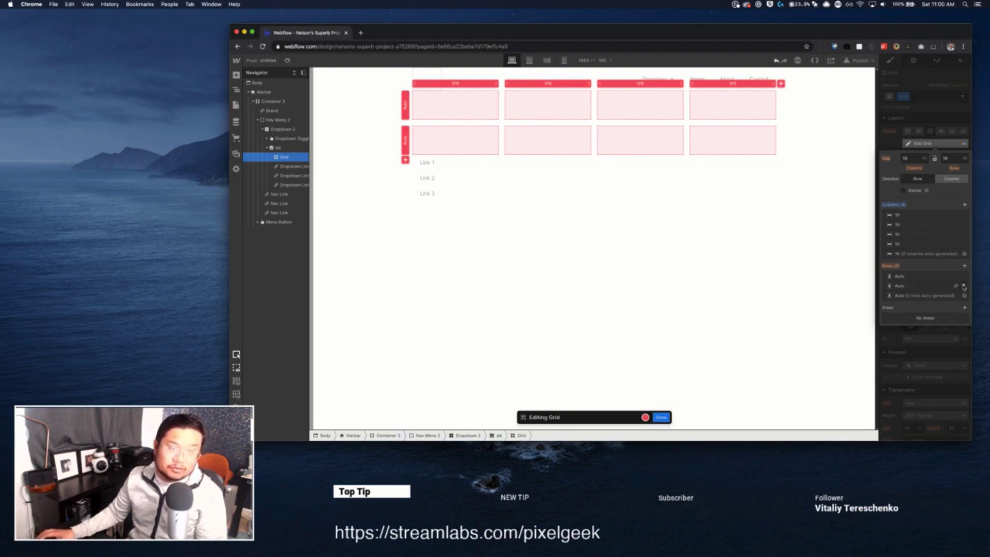
pyautogui.click(963, 288)
pyautogui.click(664, 417)
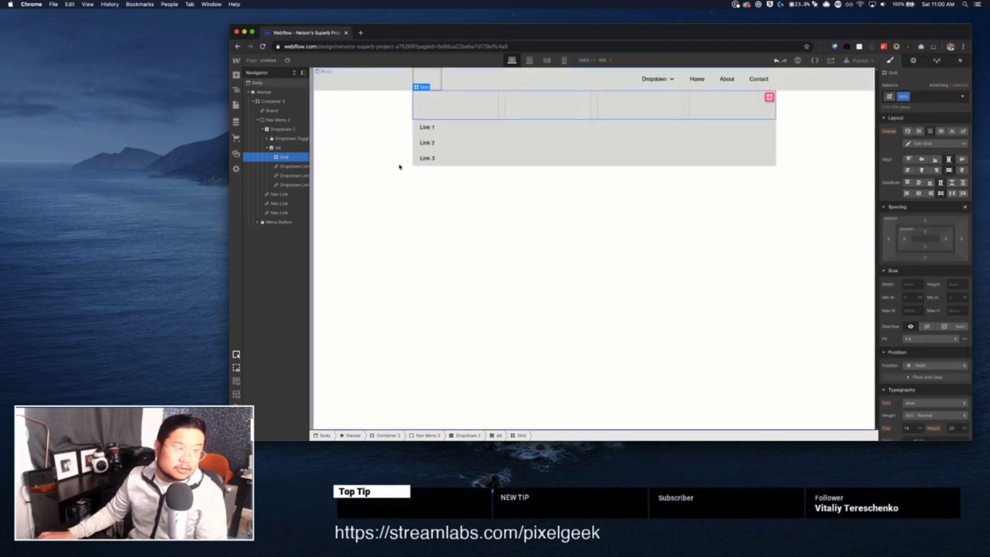
# Move the links into the grid, duplicate Link 3 and relabel the copy Link 4.
pyautogui.moveTo(284, 166); pyautogui.dragTo(322, 180)
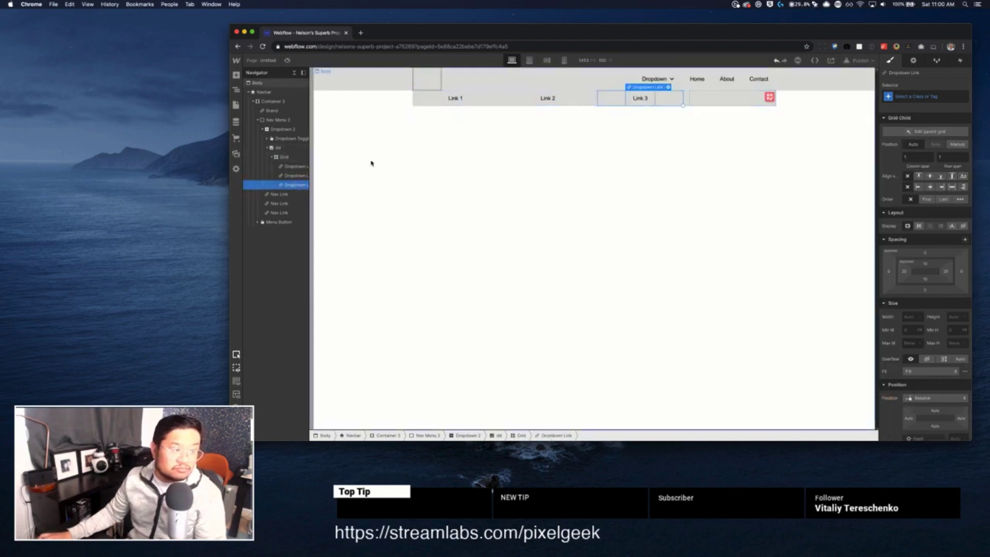
pyautogui.press('super+d')
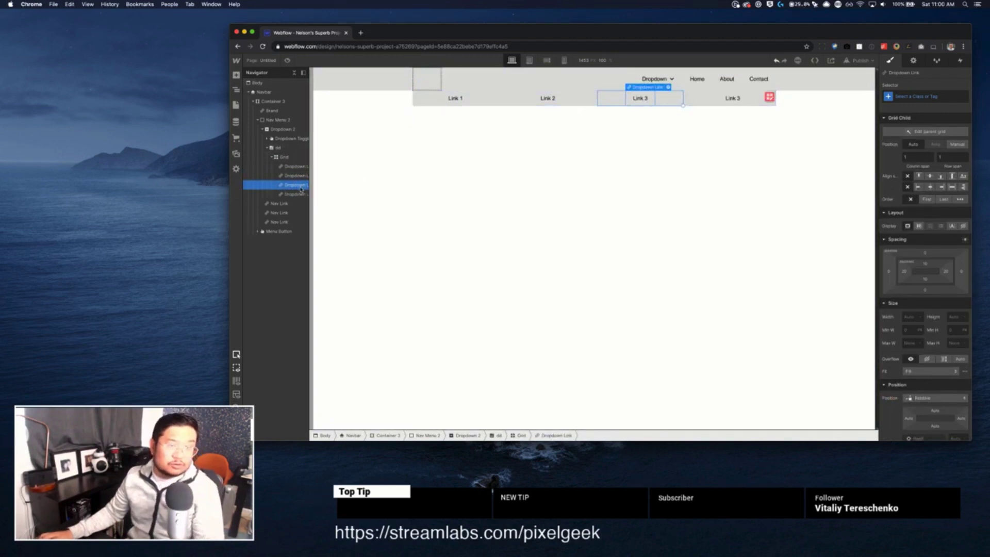
pyautogui.doubleClick(732, 102)
pyautogui.press('BackSpace')
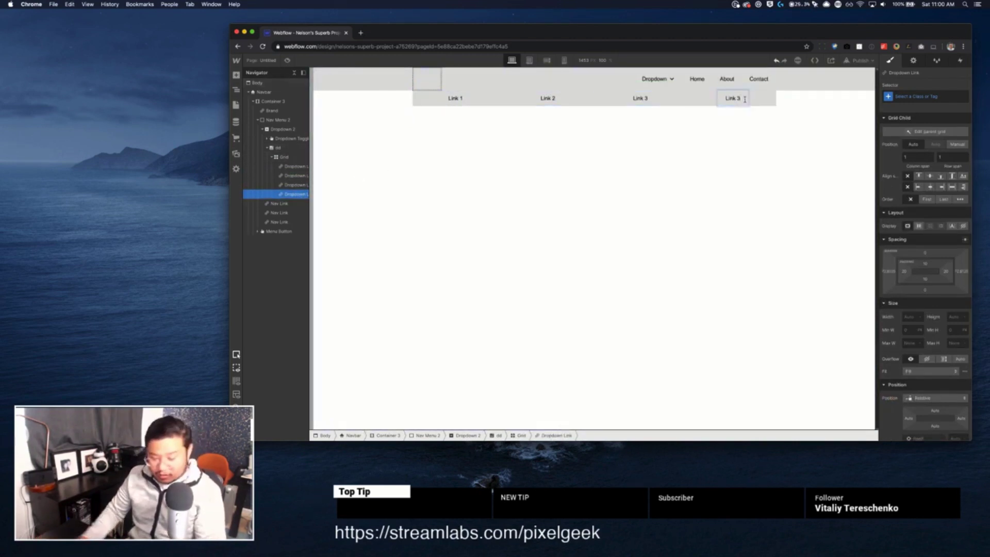
pyautogui.write('4')
pyautogui.press('Escape')
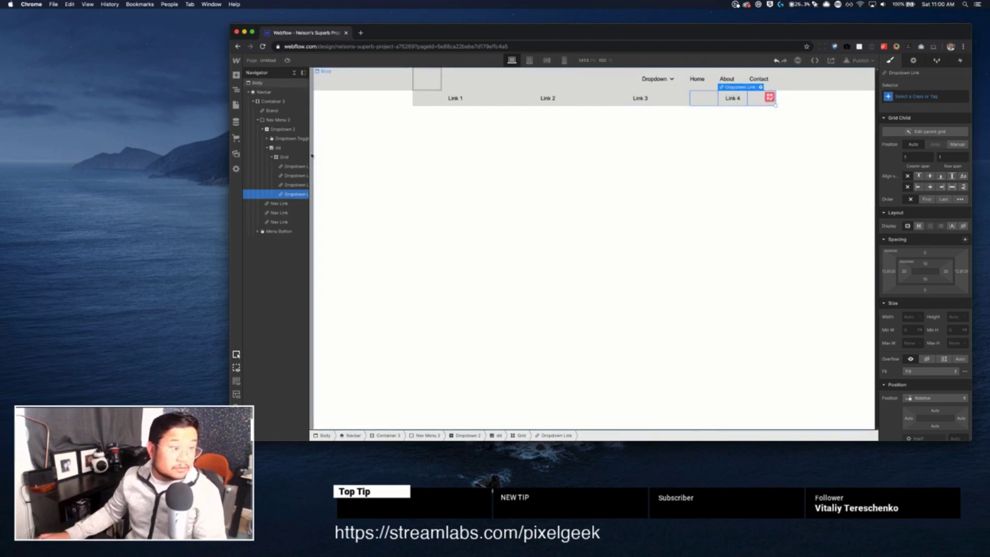
pyautogui.click(284, 157)
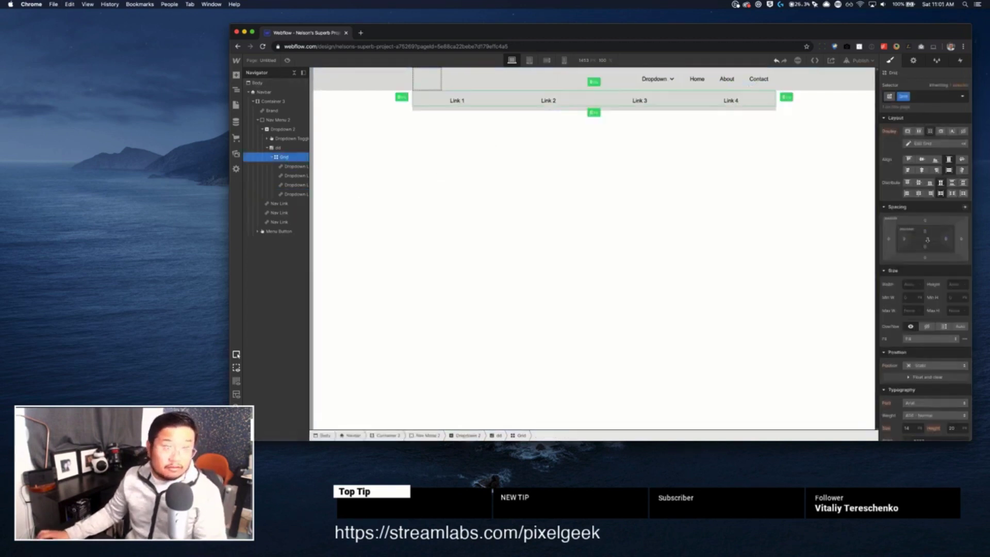
# Give the grid 20px padding and set Link 1's left and right margins to 0.
pyautogui.moveTo(927, 240); pyautogui.dragTo(927, 227)
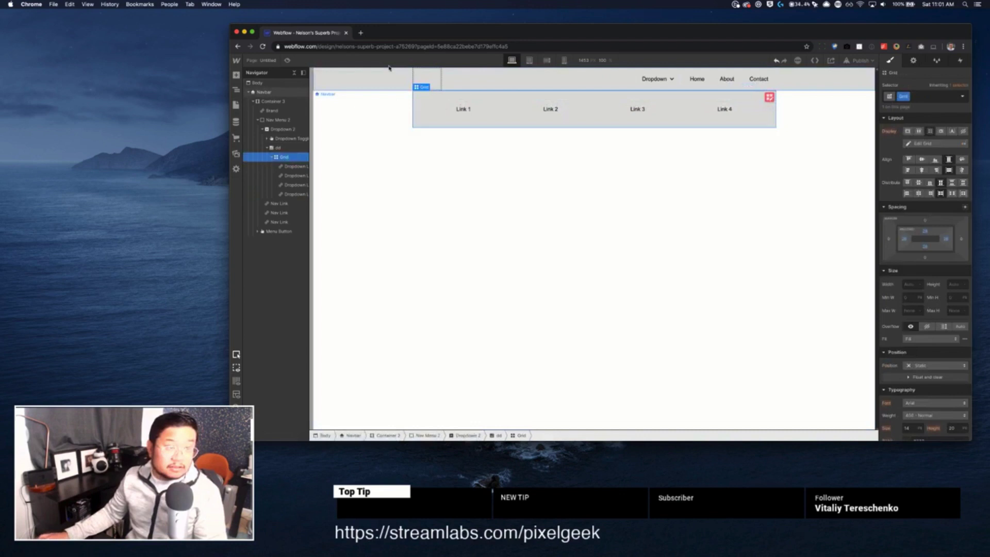
pyautogui.click(456, 108)
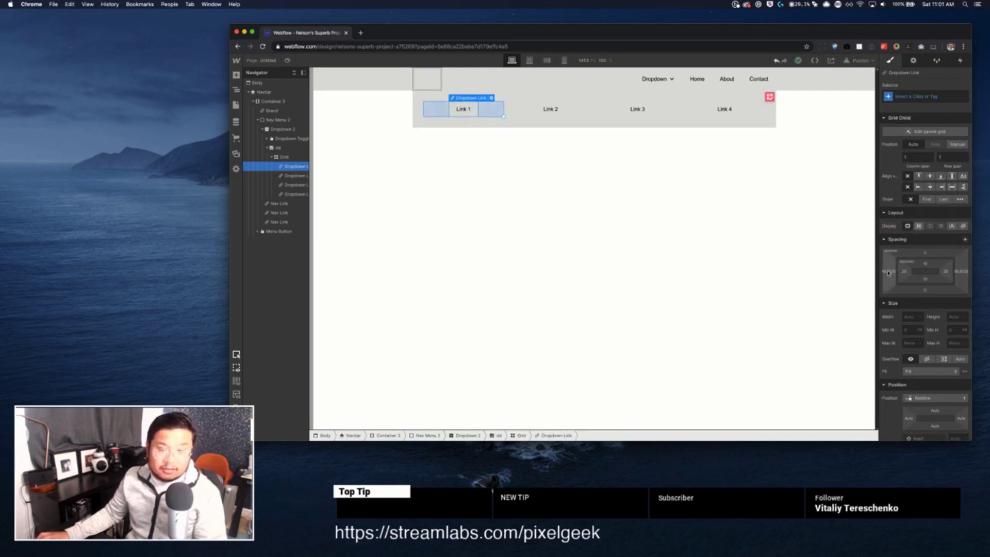
pyautogui.moveTo(887, 272); pyautogui.dragTo(923, 281)
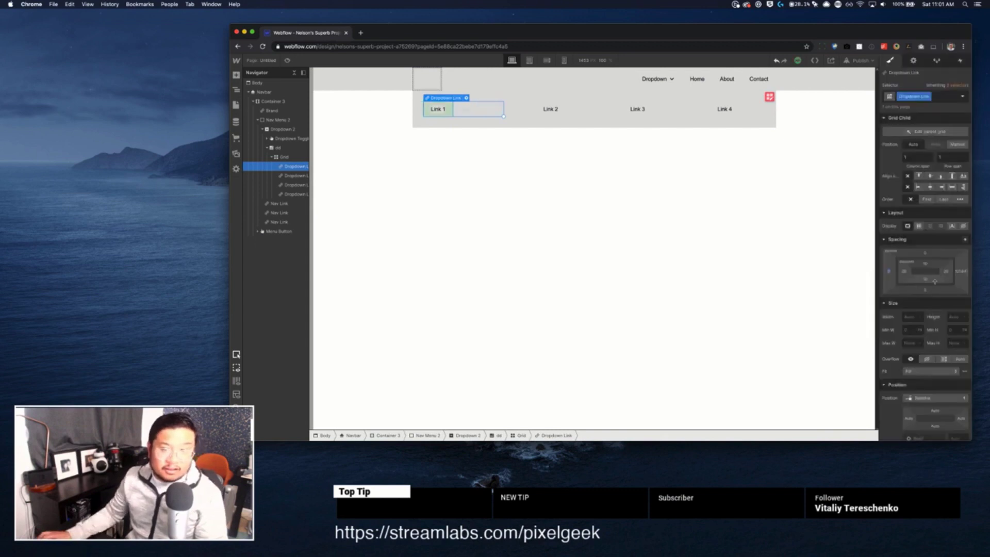
pyautogui.click(961, 272)
pyautogui.write('0')
pyautogui.press('Return')
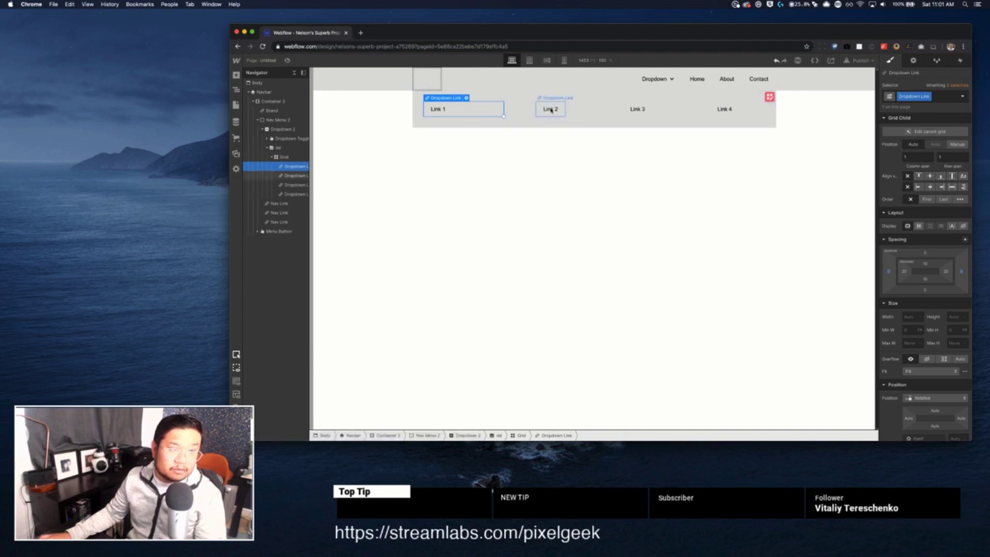
# Apply the Dropdown Link class to Link 2, Link 3 and Link 4.
pyautogui.click(551, 109)
pyautogui.press('super+Return')
pyautogui.write('drop')
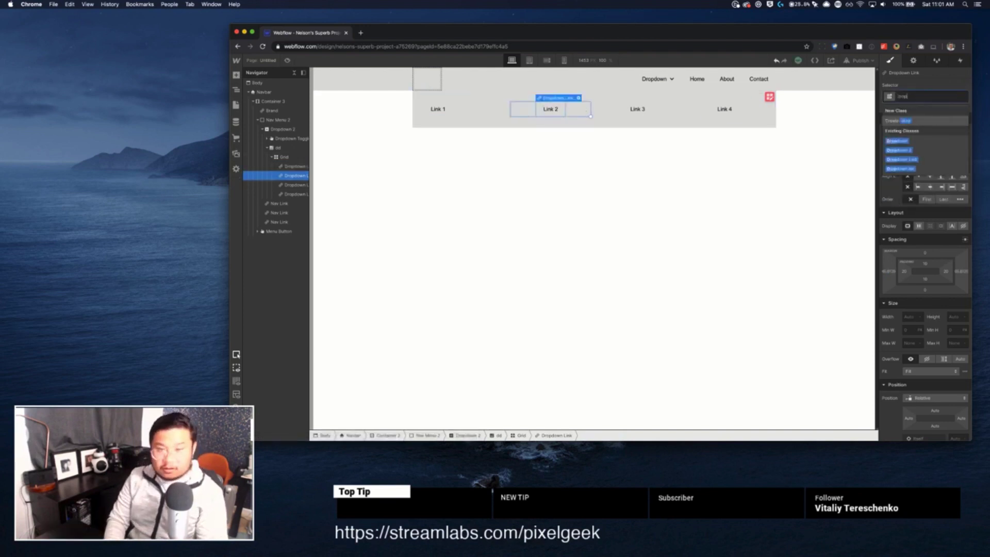
pyautogui.press('Down')
pyautogui.press('Down')
pyautogui.press('Down')
pyautogui.press('Return')
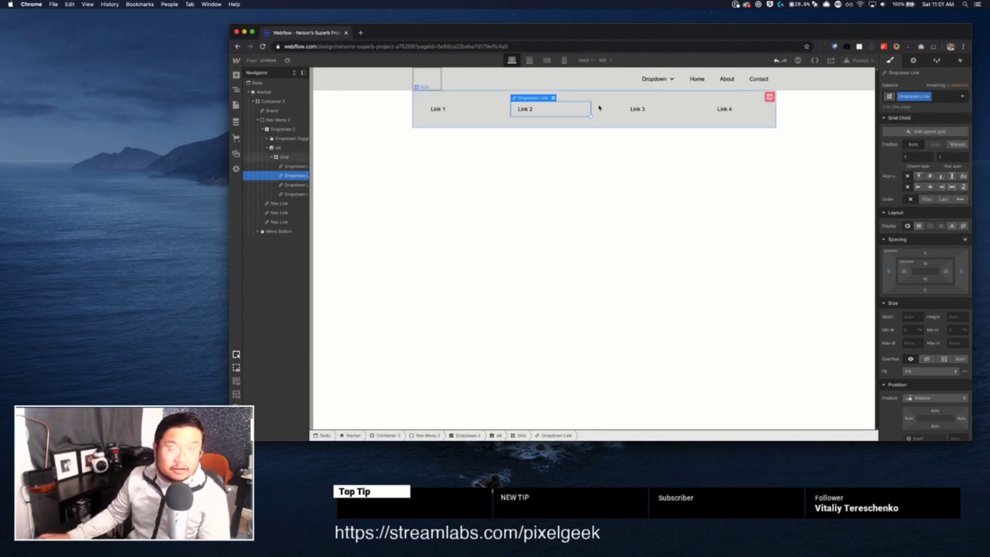
pyautogui.click(635, 111)
pyautogui.press('super+Return')
pyautogui.write('drop')
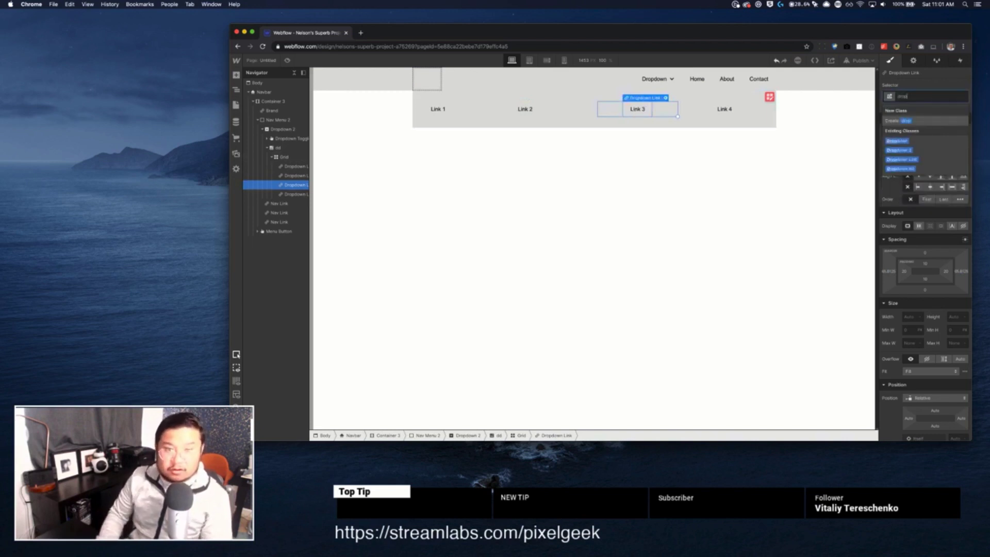
pyautogui.press('Down')
pyautogui.press('Down')
pyautogui.press('Down')
pyautogui.press('Return')
pyautogui.click(720, 108)
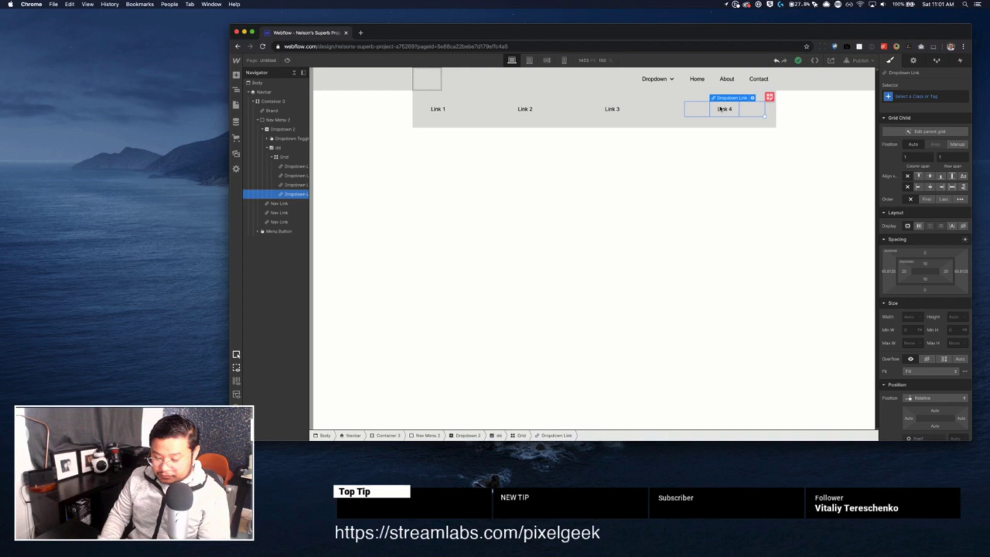
pyautogui.press('super+Return')
pyautogui.write('dr')
pyautogui.press('Down')
pyautogui.press('Down')
pyautogui.press('Down')
pyautogui.press('Return')
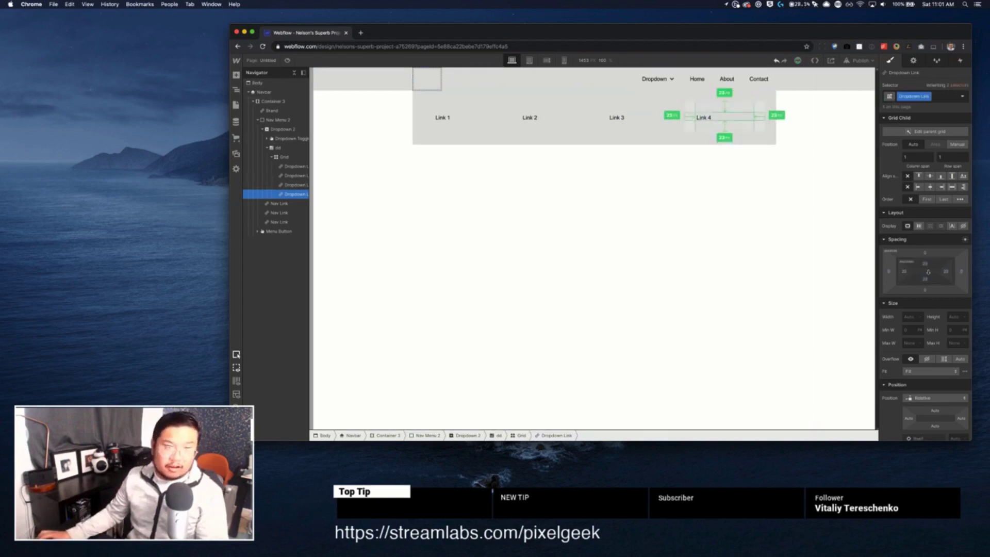
pyautogui.scroll(-5, 929, 353)
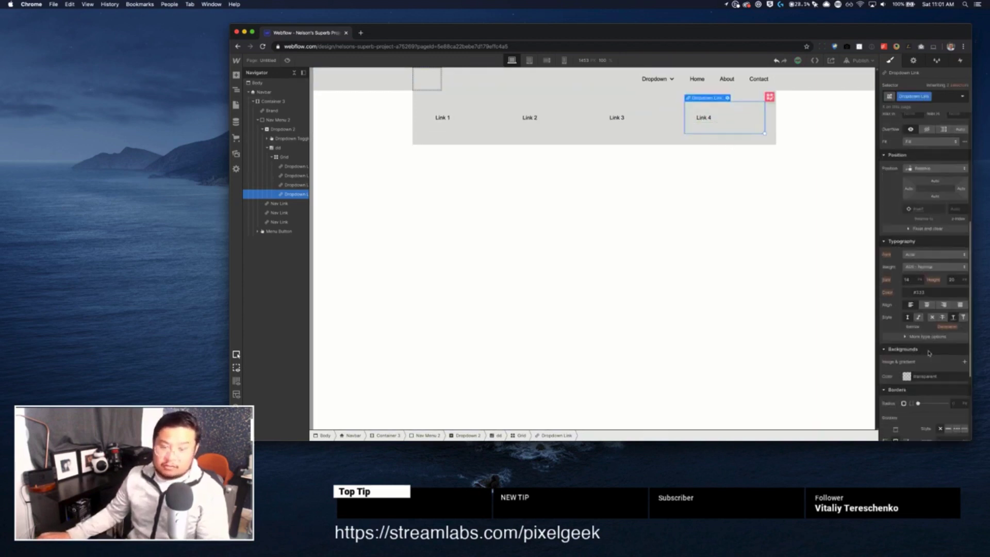
# Give the Dropdown Link class a bright blue background, select the dd list, and preview the page.
pyautogui.click(906, 376)
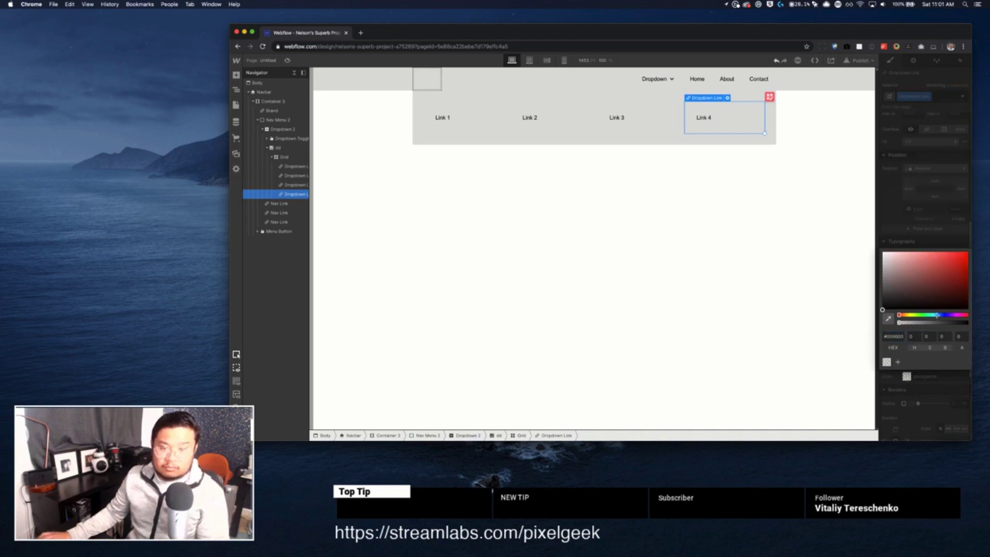
pyautogui.moveTo(907, 294); pyautogui.dragTo(954, 251)
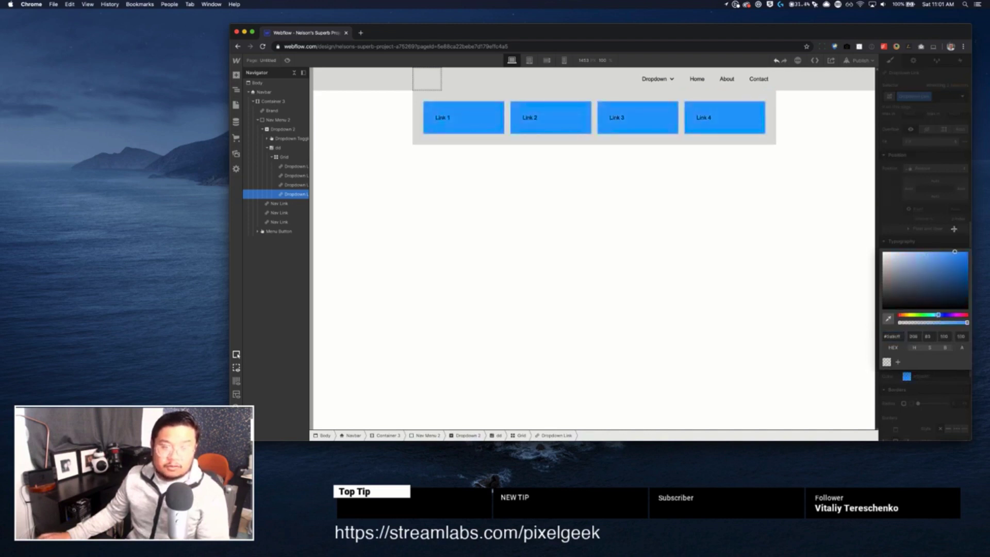
pyautogui.click(769, 143)
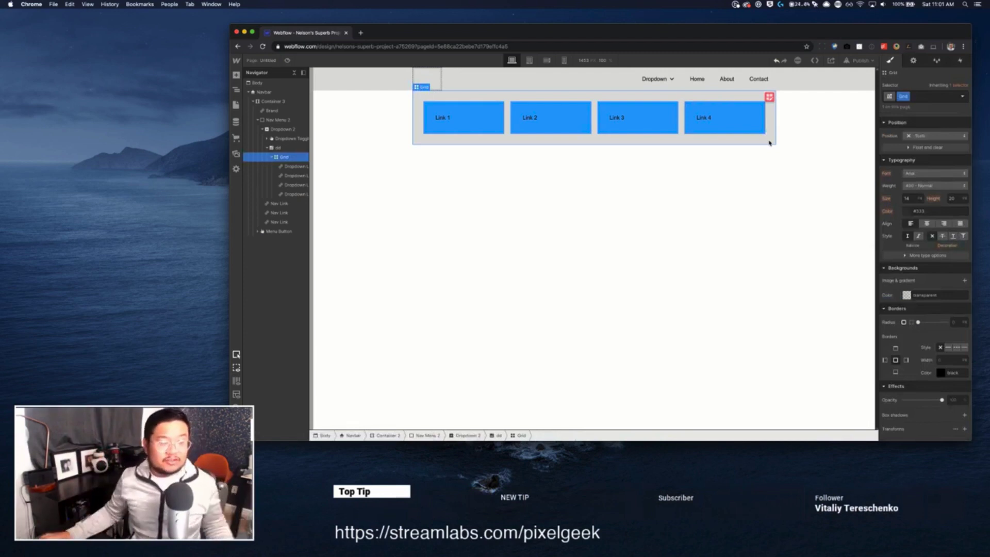
pyautogui.click(284, 147)
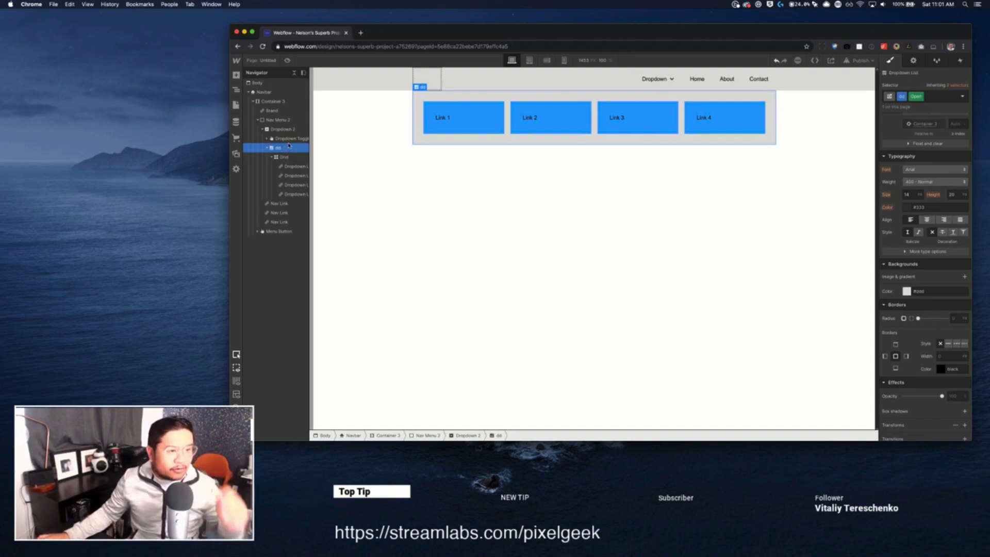
pyautogui.click(287, 60)
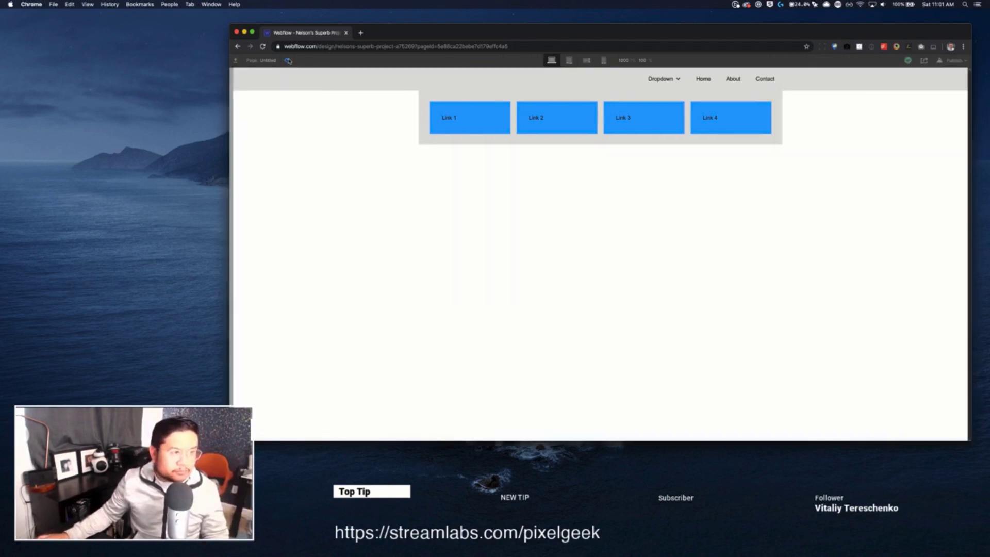
# Close the forced-open dropdown panel on the canvas and switch to preview.
pyautogui.click(287, 60)
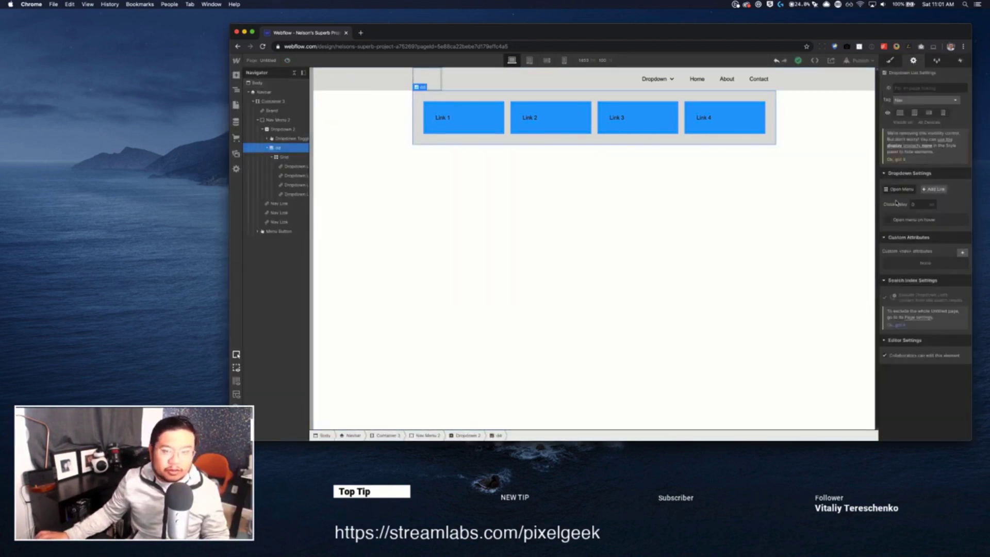
pyautogui.click(898, 192)
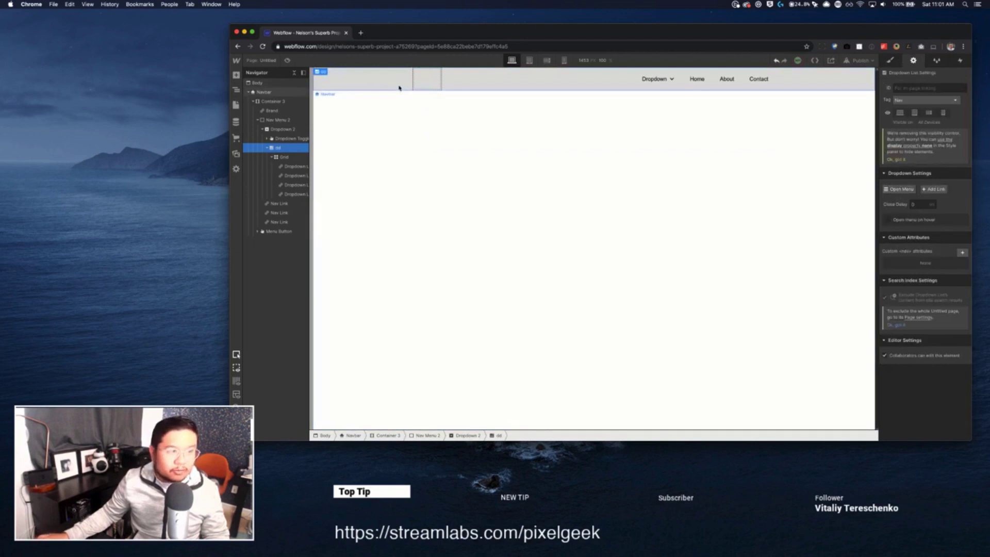
pyautogui.click(288, 60)
# Toggle the dropdown open and closed repeatedly, then exit preview and select Dropdown 2.
pyautogui.click(678, 80)
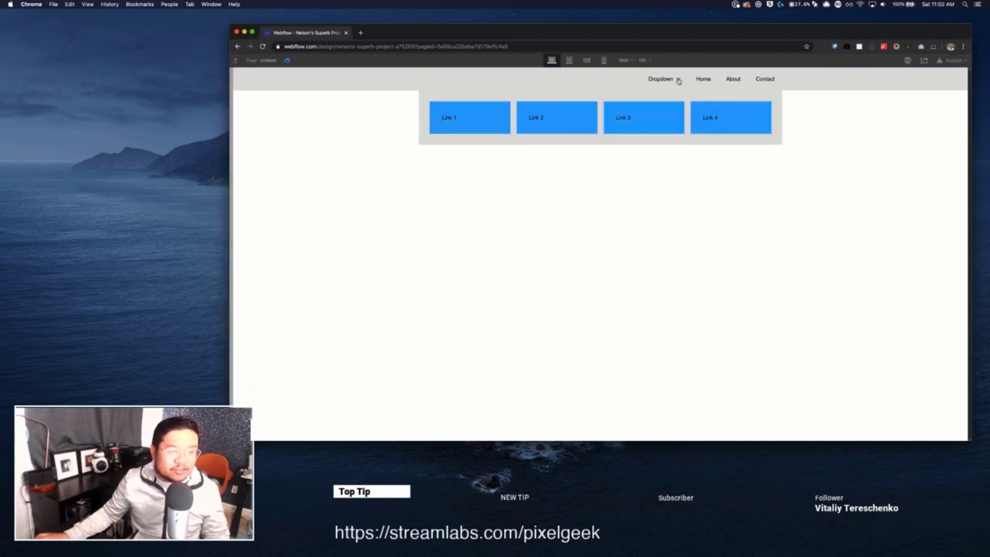
pyautogui.click(678, 81)
pyautogui.click(678, 81)
pyautogui.click(678, 80)
pyautogui.click(678, 81)
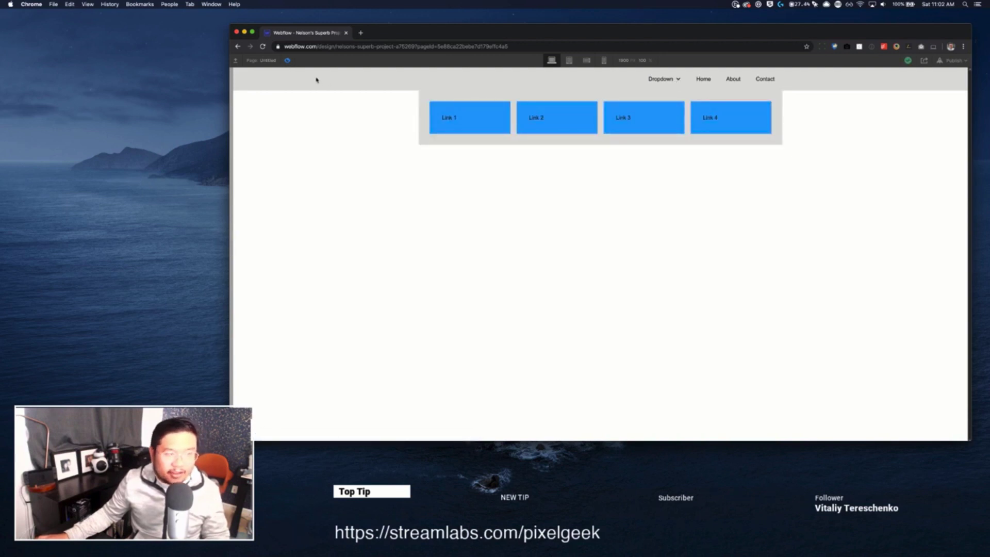
pyautogui.click(288, 60)
pyautogui.click(291, 129)
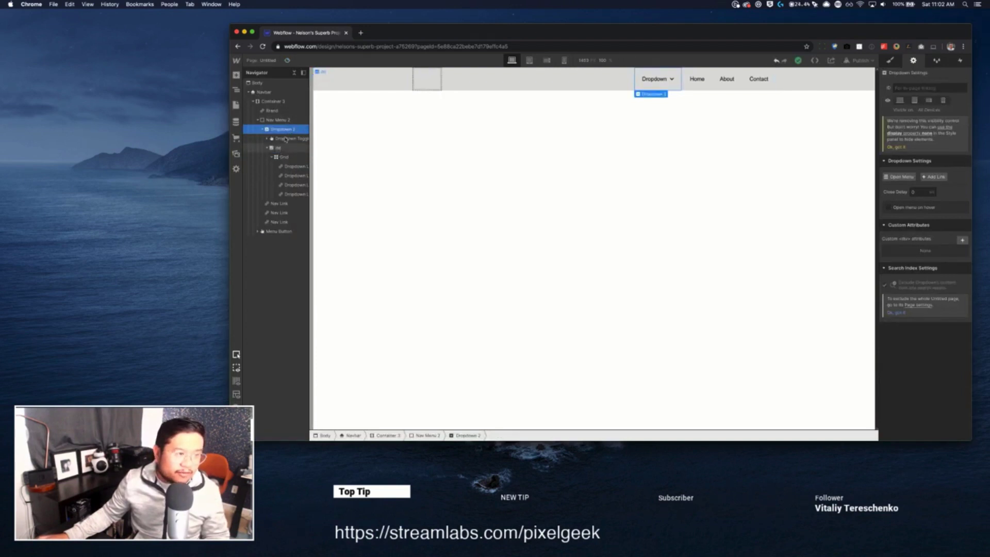
# Check the Position styles of Nav Menu 2 and Container 3.
pyautogui.click(285, 121)
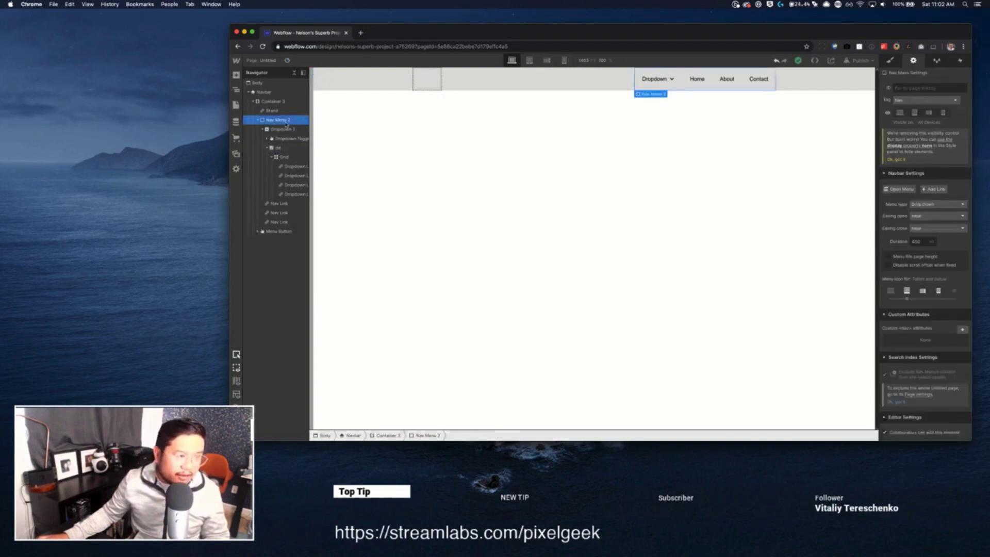
pyautogui.press('s')
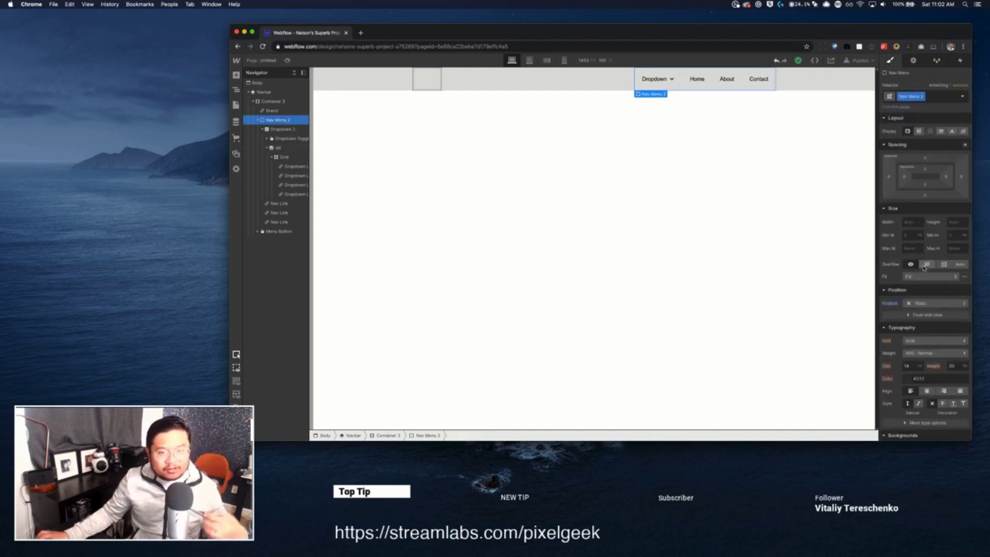
pyautogui.click(273, 101)
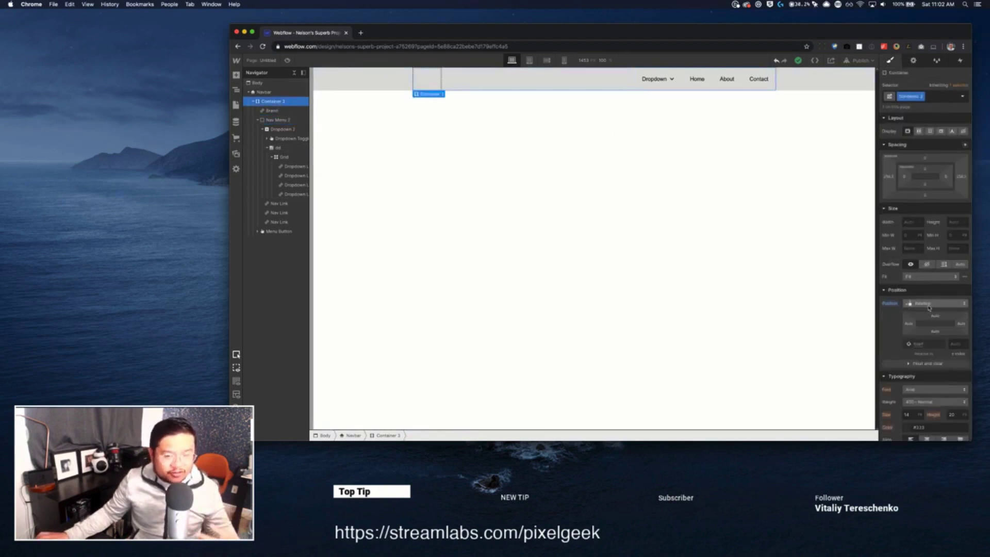
# Force the dd list's Link 1–4 panel open on the canvas, then select its Grid.
pyautogui.click(283, 148)
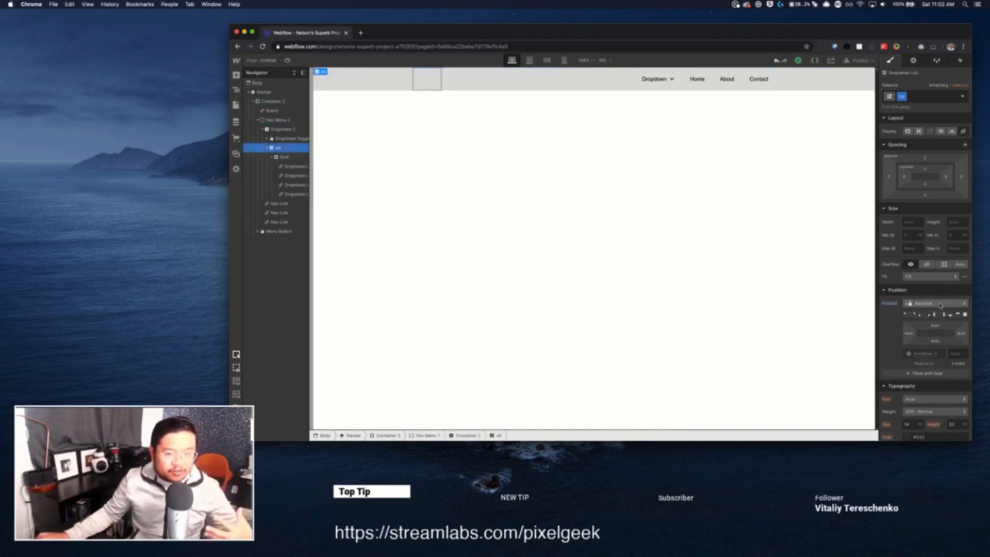
pyautogui.click(912, 61)
pyautogui.click(900, 189)
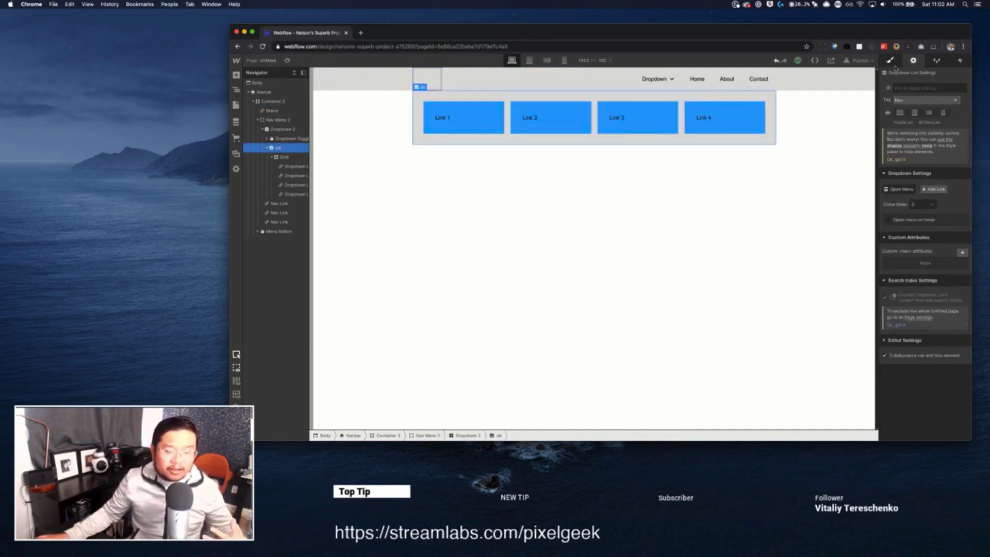
pyautogui.click(891, 61)
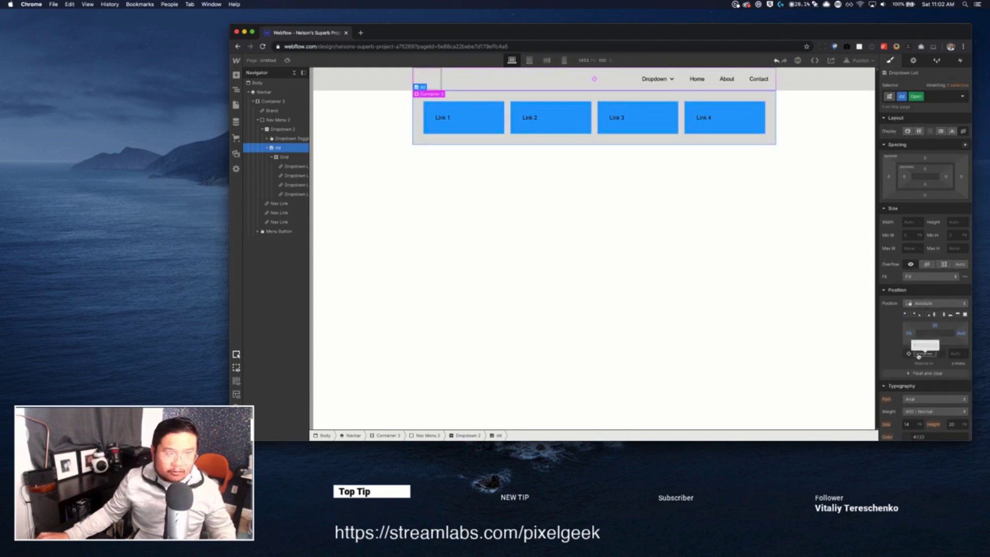
pyautogui.click(291, 159)
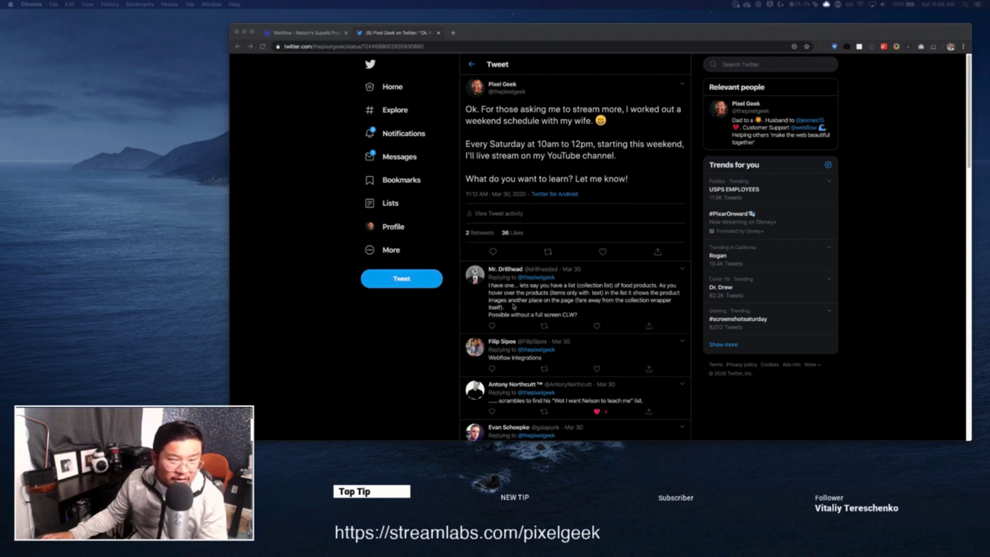
# Bring Chrome forward to read the replies under the Saturday live-stream schedule tweet.
pyautogui.click(570, 306)
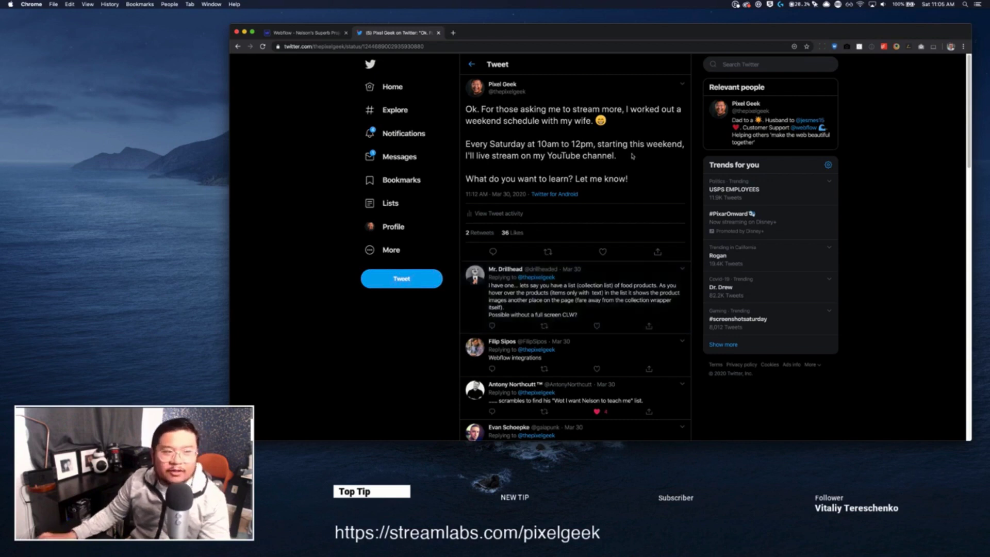
# Go to university.webflow.com in a new browser tab.
pyautogui.click(453, 33)
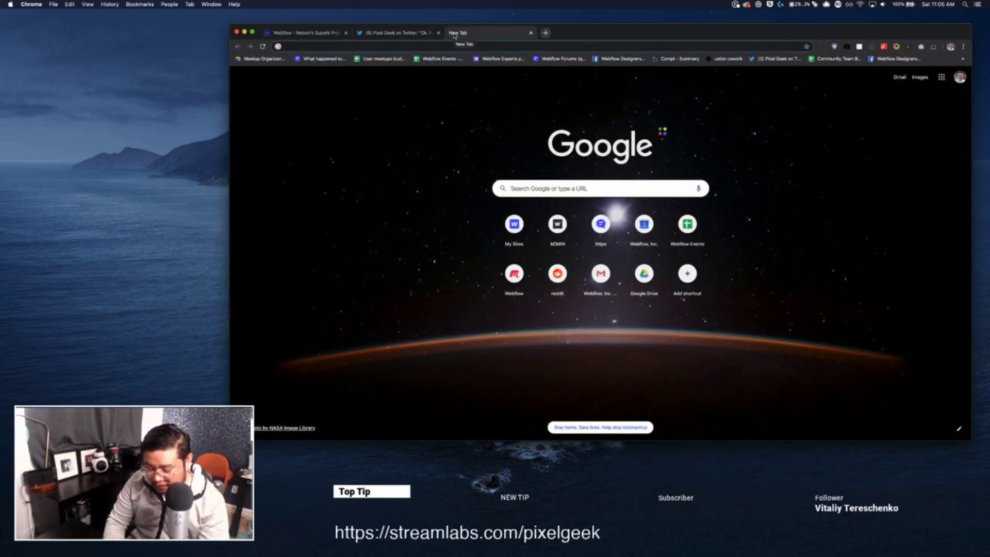
pyautogui.write('university.webflow.com')
pyautogui.press('Return')
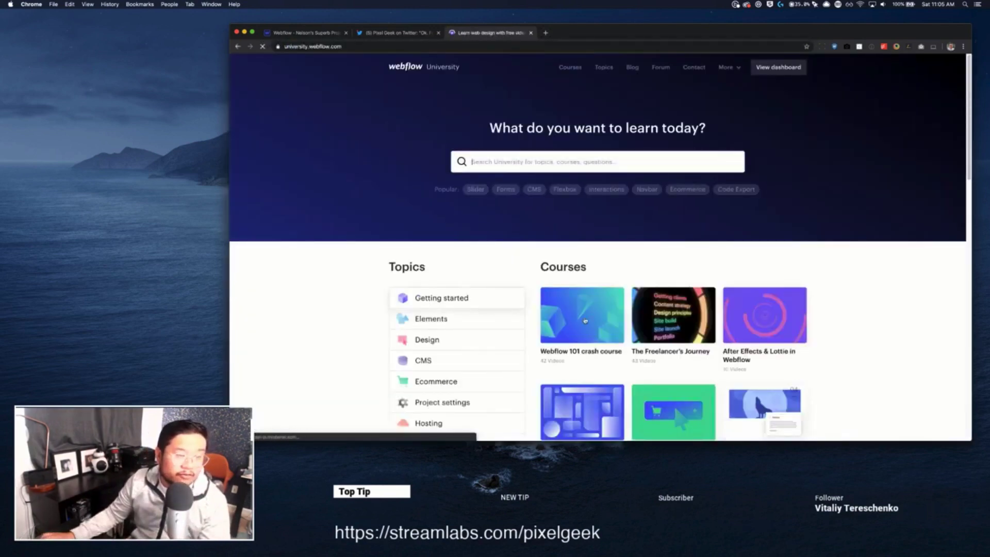
# Open the Webflow 101 crash course's Intro to HTML & CSS lesson.
pyautogui.click(585, 320)
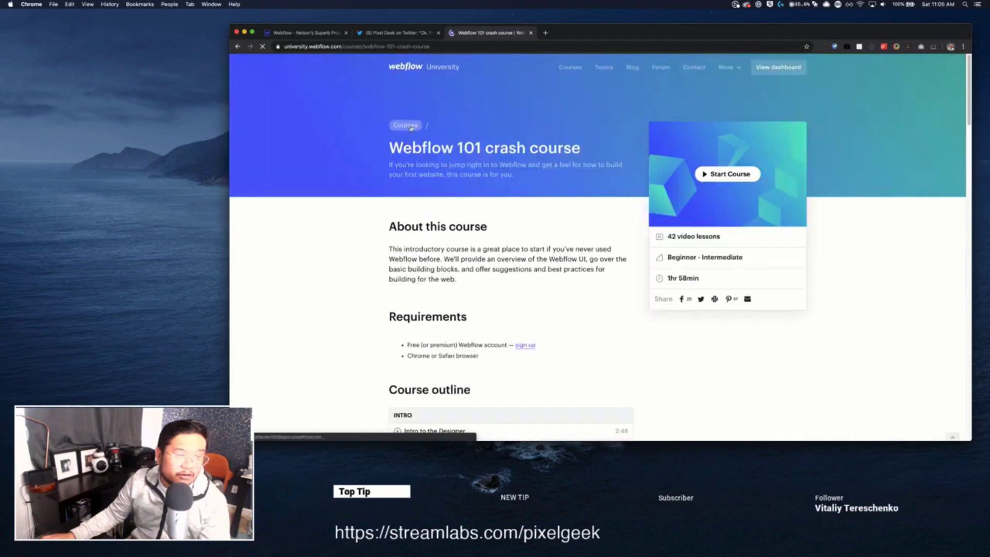
pyautogui.scroll(-5, 560, 351)
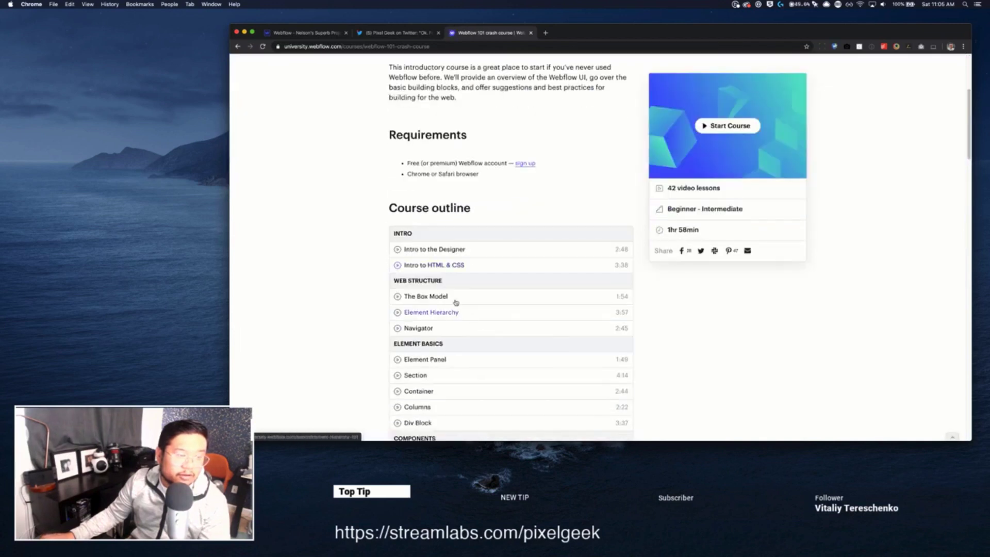
pyautogui.click(452, 265)
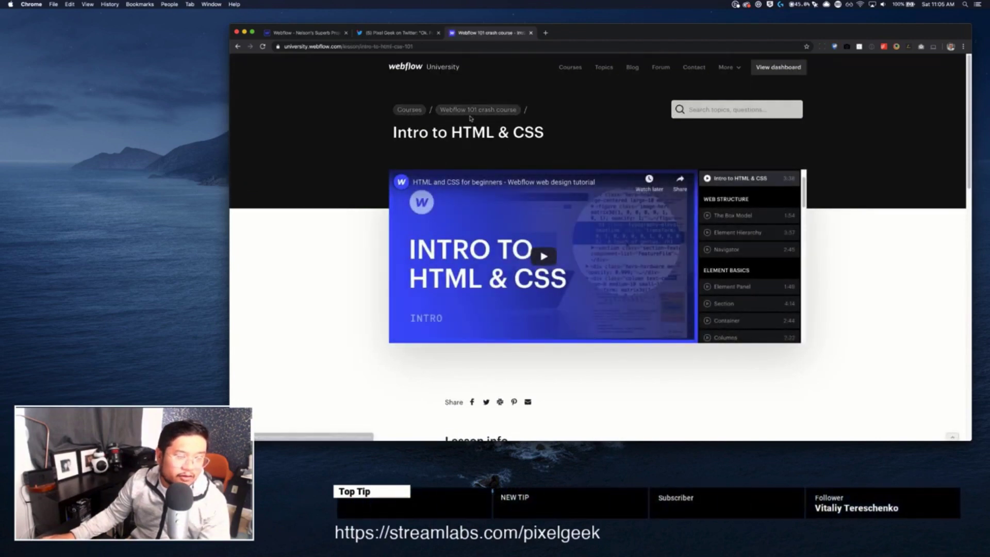
pyautogui.click(466, 47)
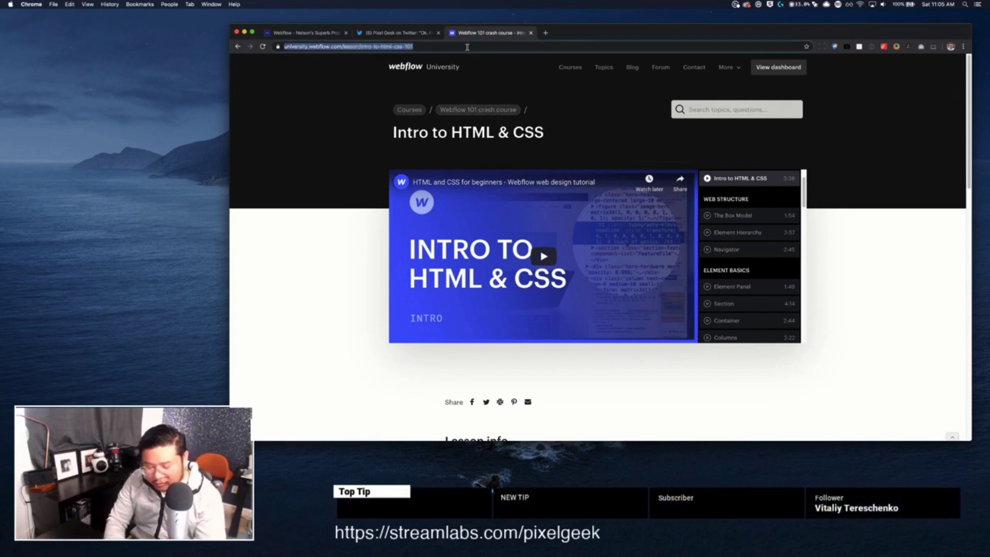
# Search Google for 'webflow breakcrumbs' and skim the results.
pyautogui.write('webflow breakcrumbs')
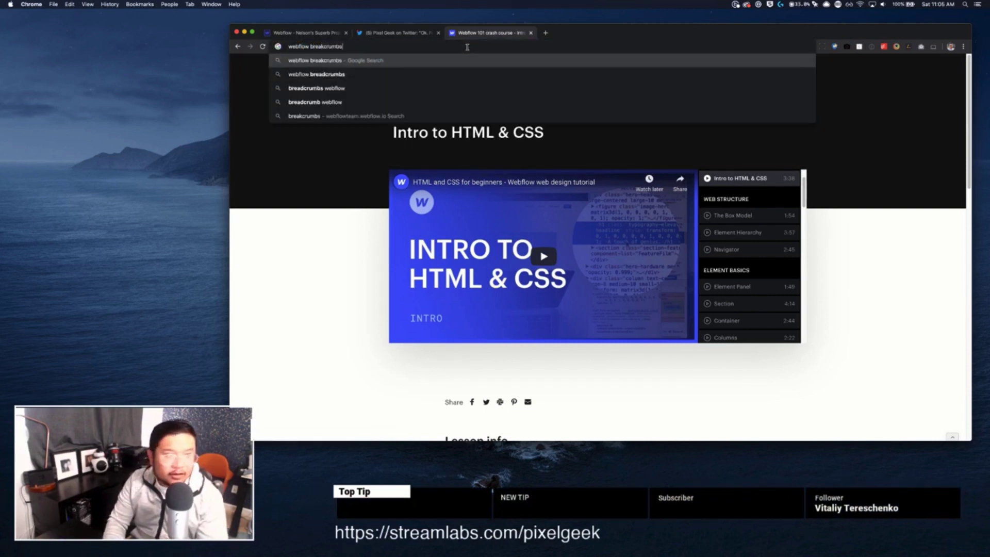
pyautogui.press('Return')
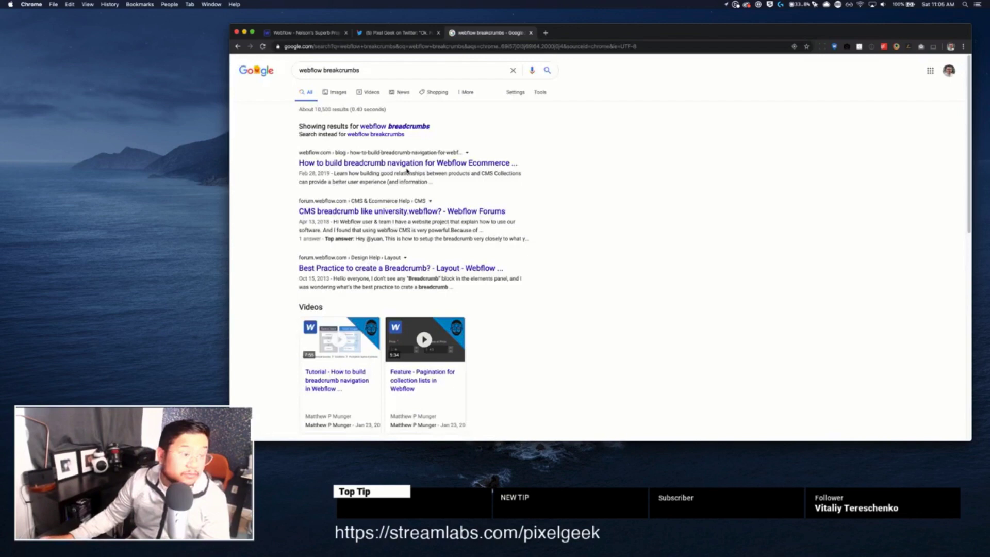
pyautogui.scroll(-5, 549, 294)
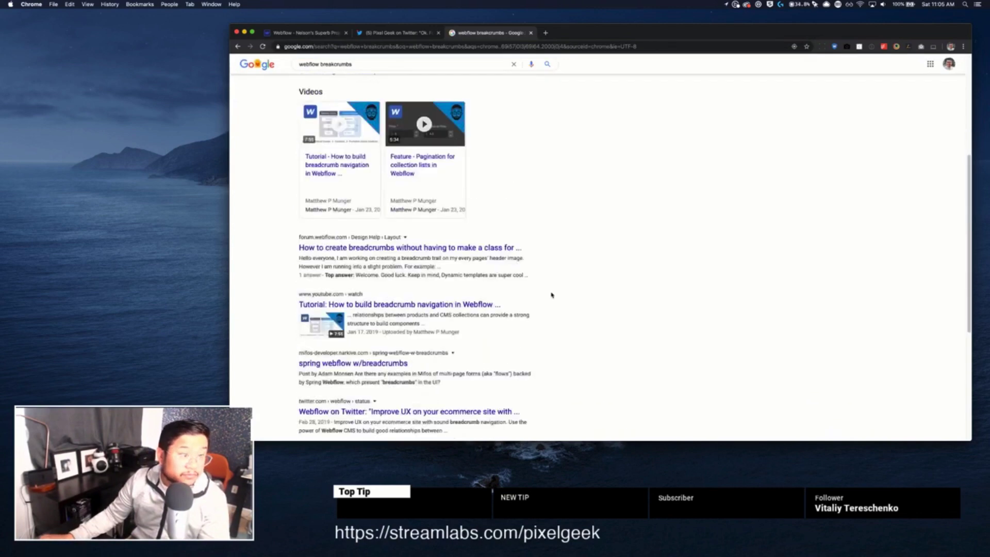
pyautogui.scroll(2, 550, 294)
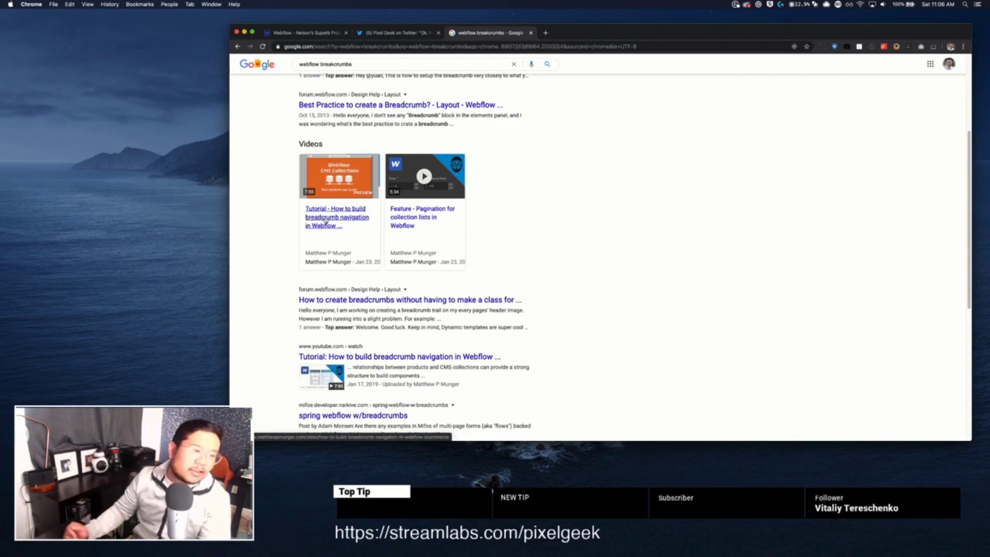
pyautogui.scroll(-5, 346, 232)
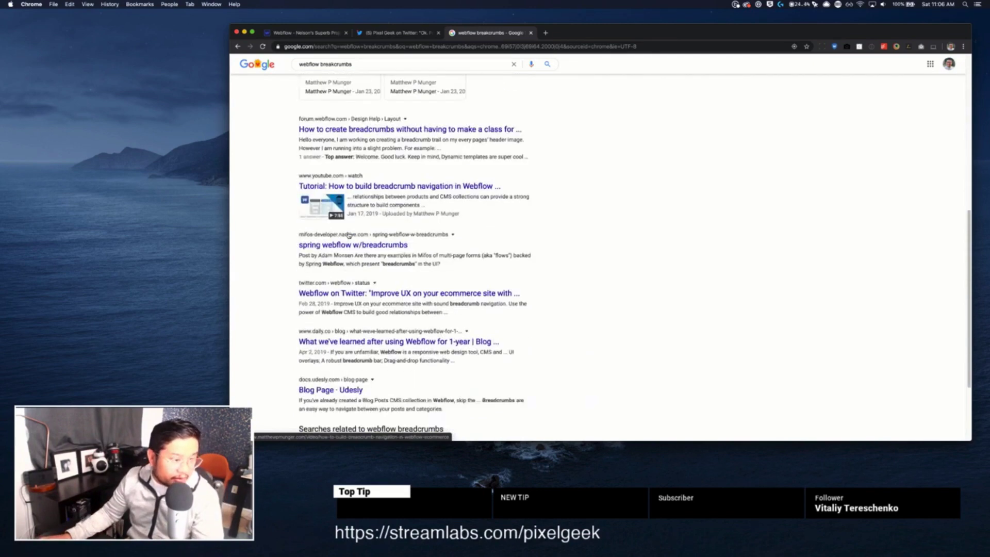
pyautogui.scroll(10, 363, 234)
# Correct the query to 'webflow breadcrumbs clonable' and scroll through the new results.
pyautogui.click(337, 70)
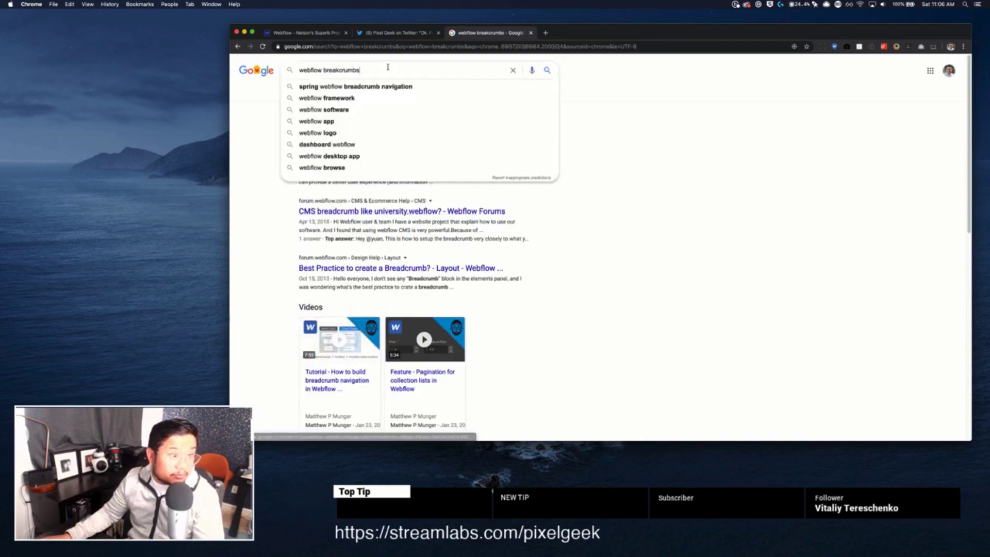
pyautogui.press('Delete')
pyautogui.write('d')
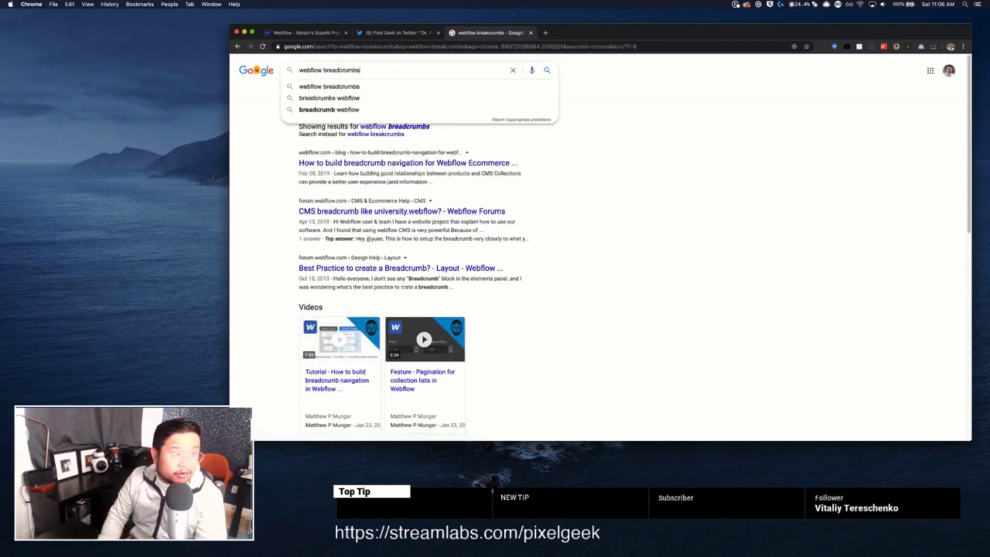
pyautogui.write('crumbs clonable')
pyautogui.press('Return')
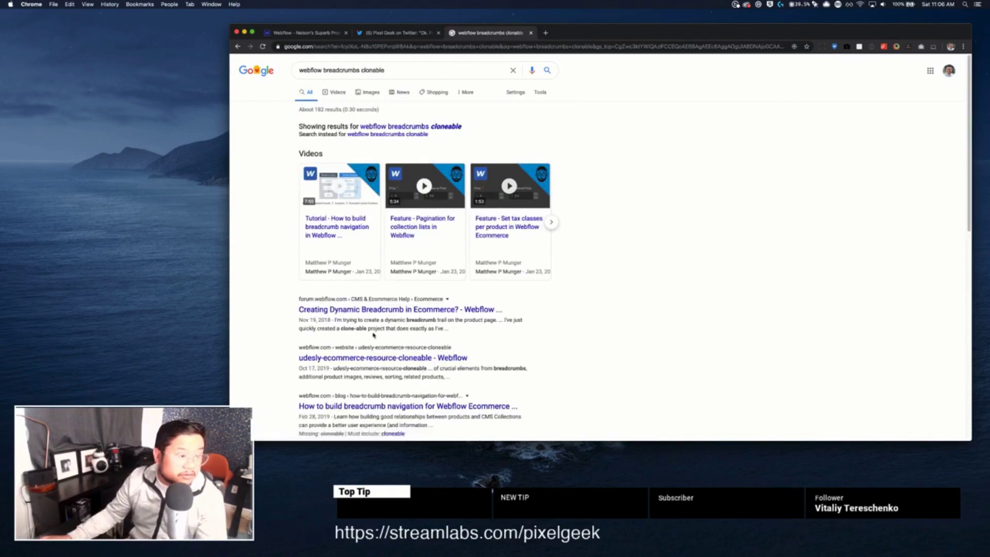
pyautogui.scroll(-1, 373, 335)
pyautogui.scroll(-5, 373, 335)
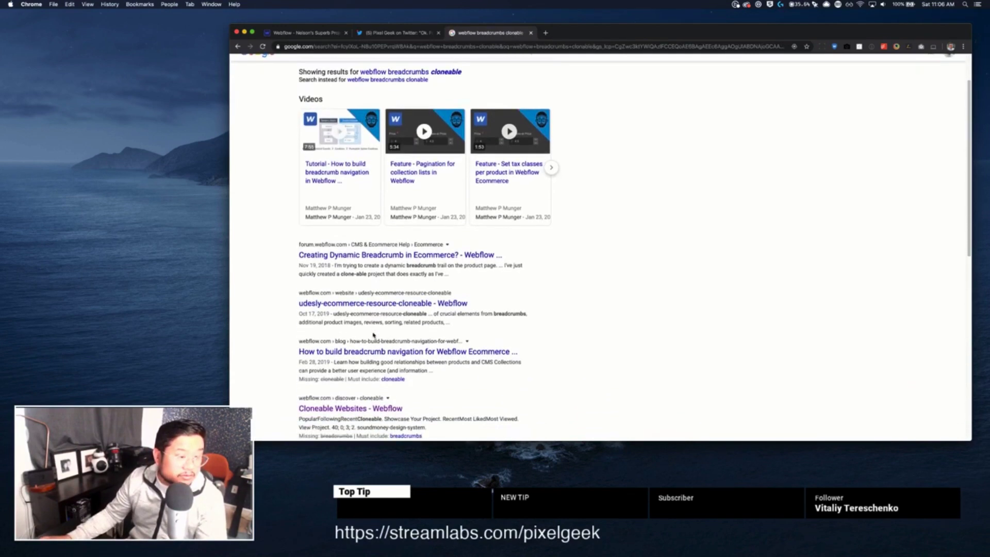
pyautogui.scroll(-1, 370, 336)
# Read Webflow's 'How to build breadcrumb navigation for Webflow Ecommerce' article down to its Collections diagram, then return to Webflow.
pyautogui.click(367, 337)
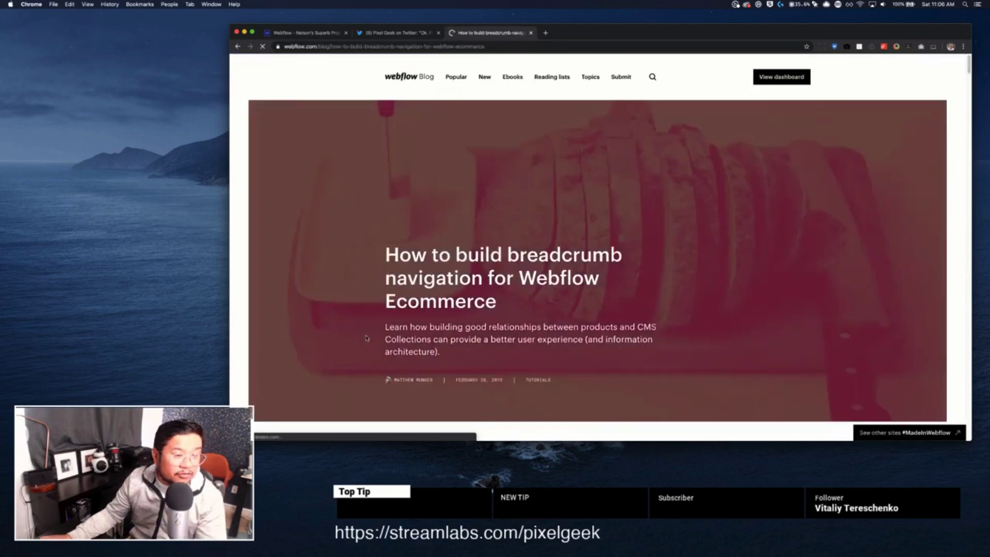
pyautogui.scroll(-10, 411, 386)
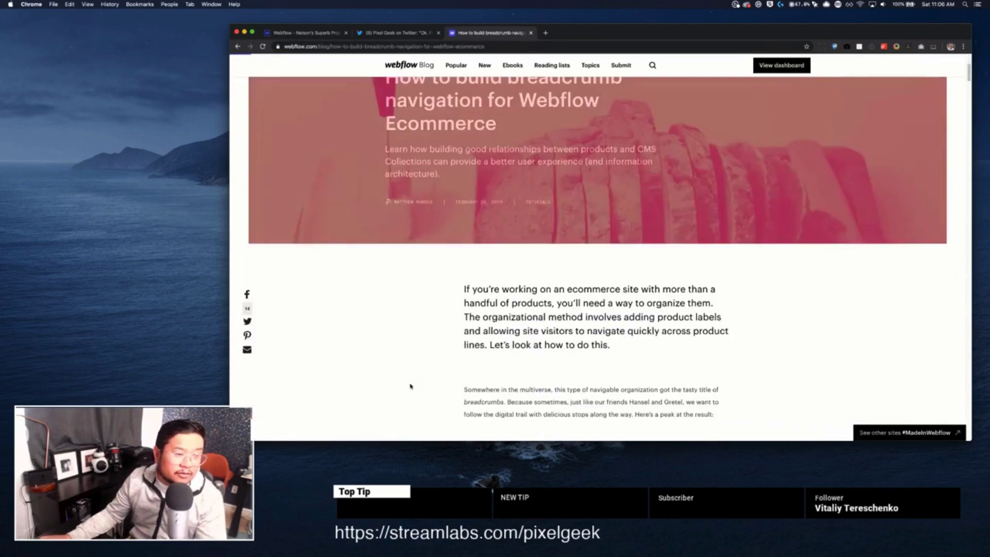
pyautogui.scroll(-5, 411, 385)
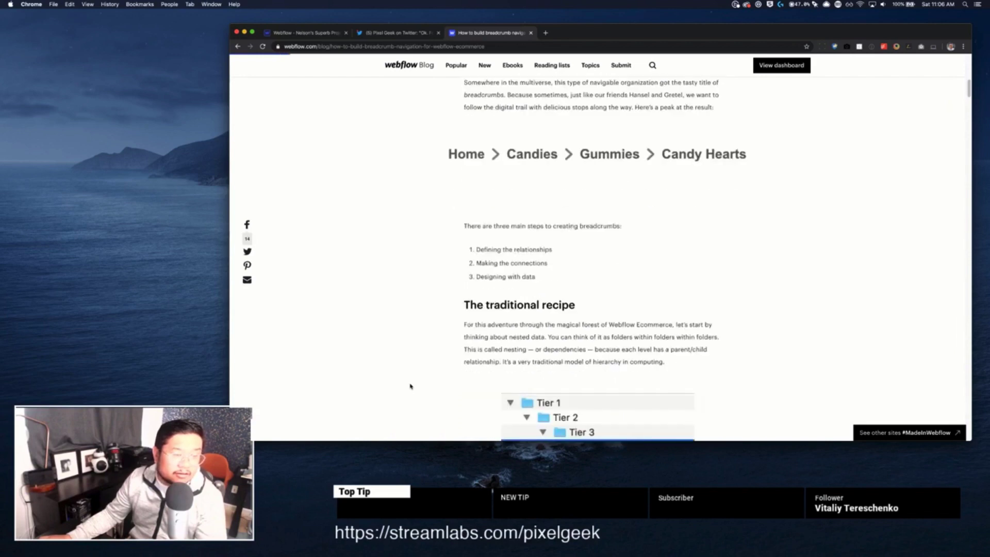
pyautogui.scroll(-8, 411, 385)
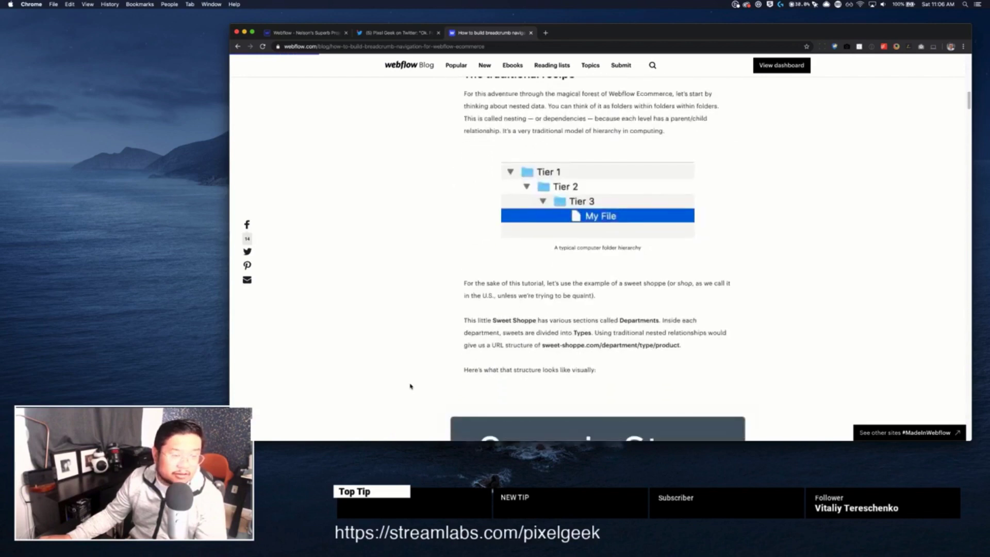
pyautogui.scroll(4, 411, 386)
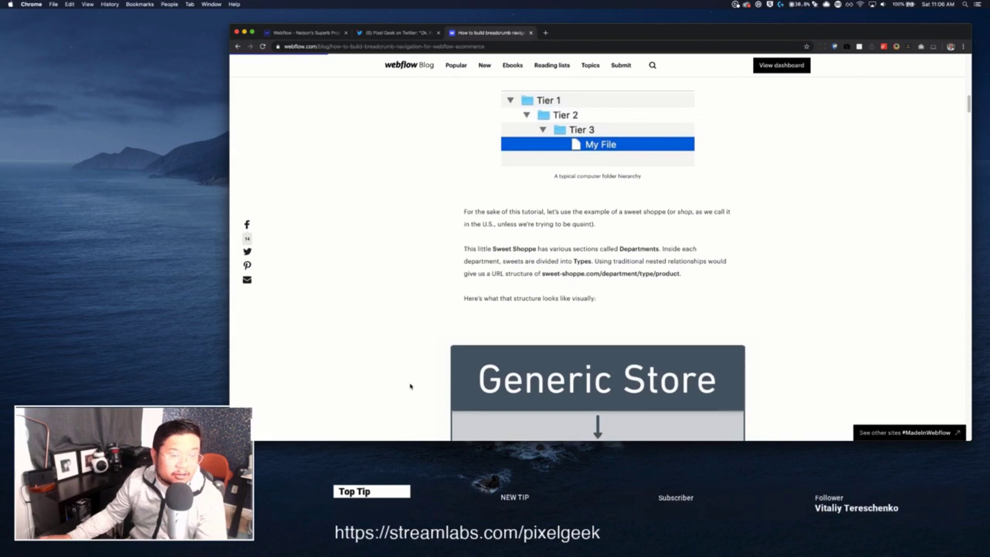
pyautogui.scroll(-10, 411, 385)
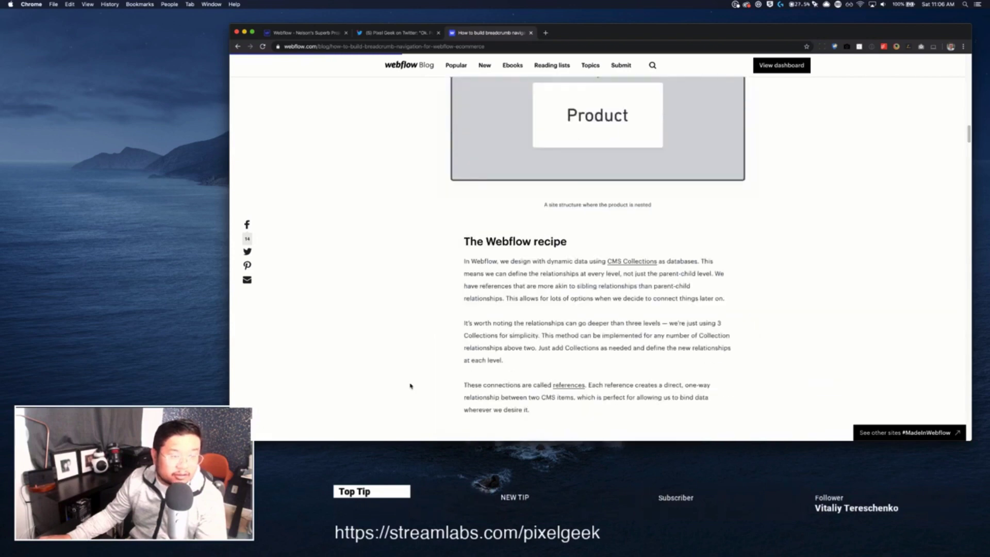
pyautogui.scroll(-3, 411, 386)
pyautogui.scroll(-3, 411, 386)
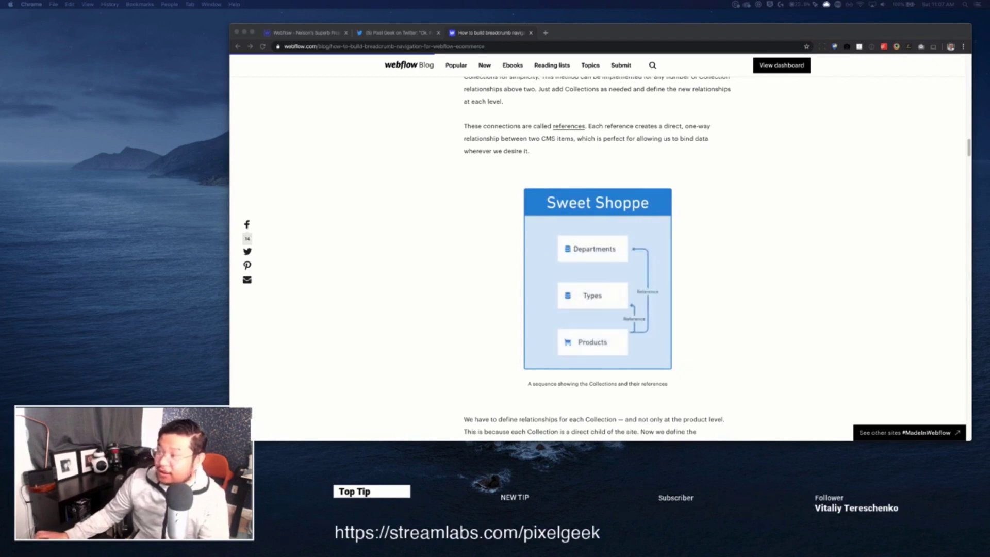
pyautogui.click(318, 35)
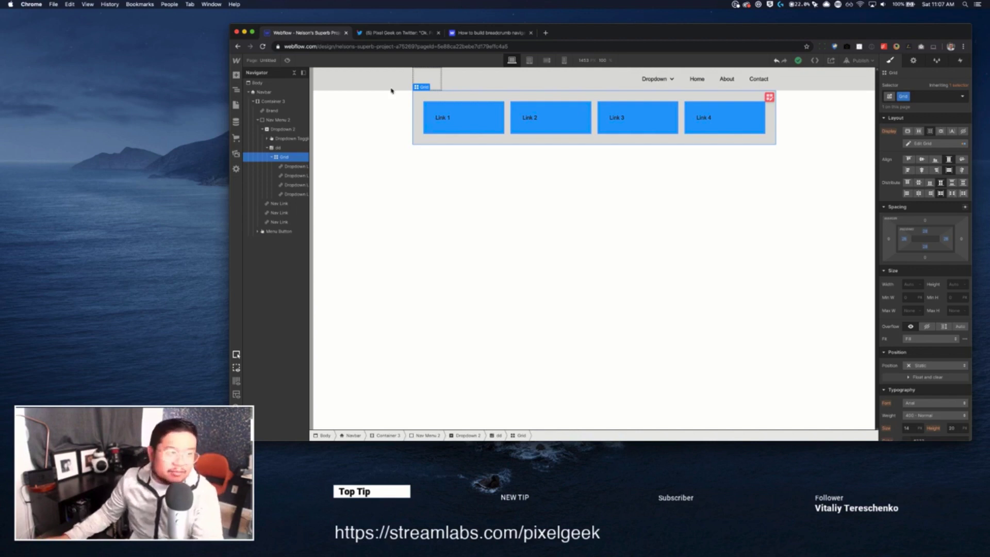
# Select the dd dropdown list, then the Dropdown 2 element, in the Navigator.
pyautogui.click(292, 148)
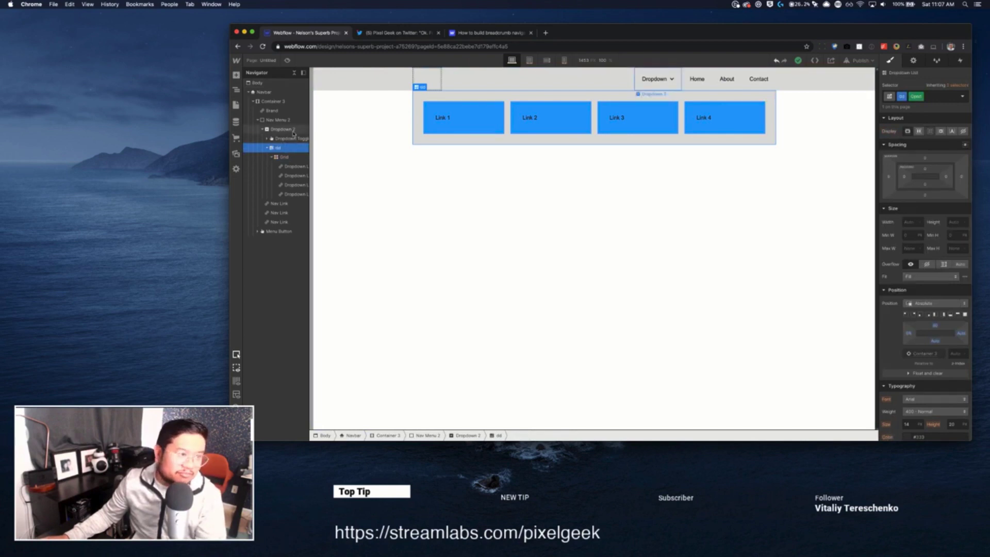
pyautogui.click(292, 129)
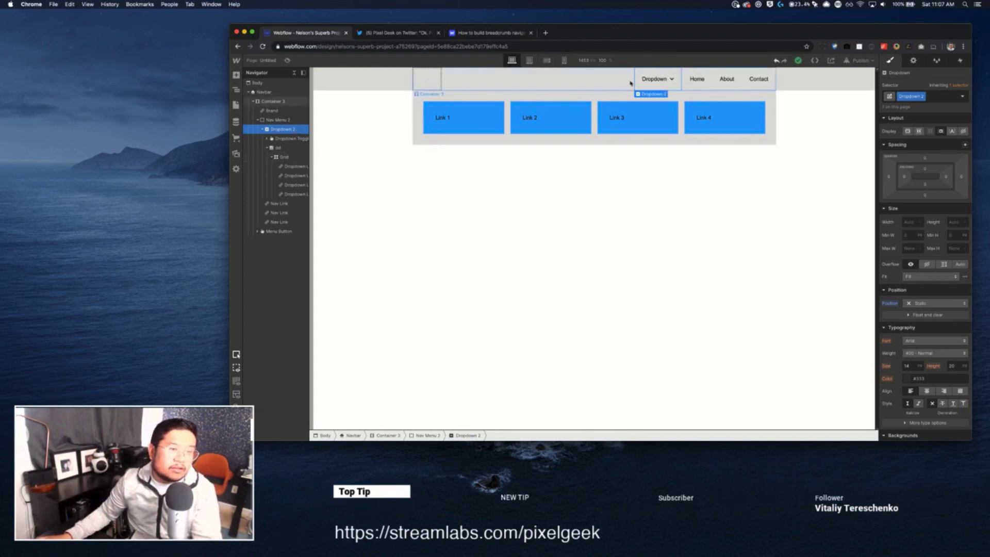
# Give Dropdown 2 a Mouse hover trigger starting a new timed animation named 'menu 1 appear'.
pyautogui.click(959, 61)
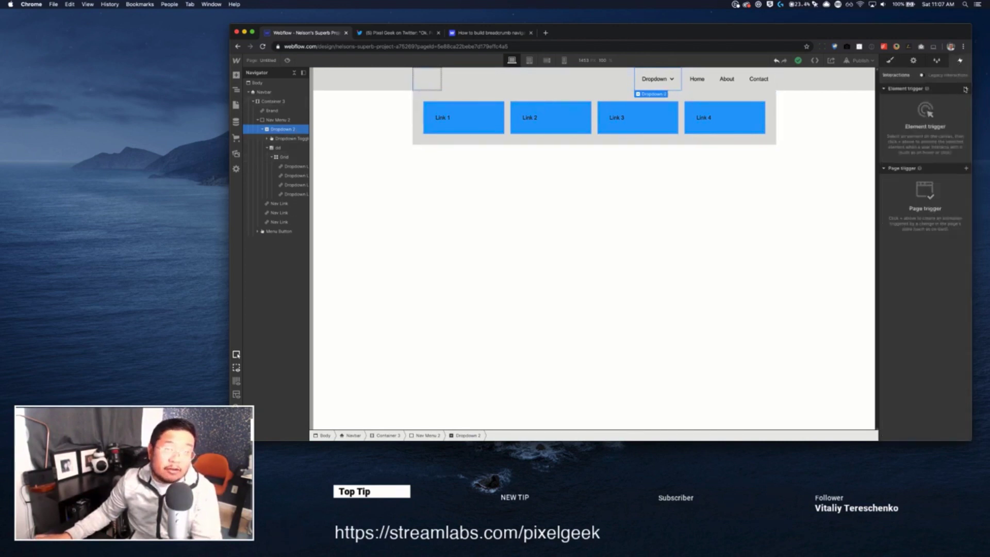
pyautogui.click(965, 89)
pyautogui.click(918, 119)
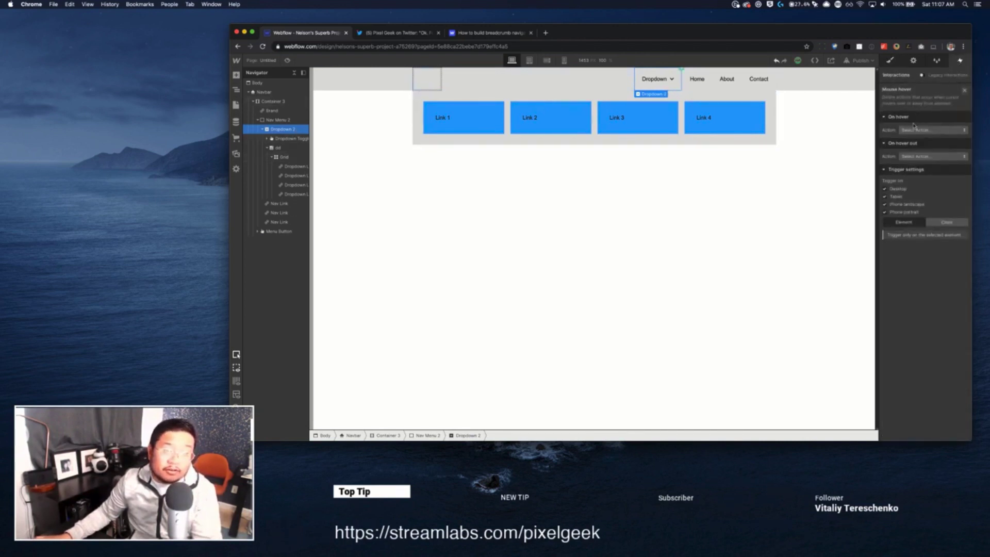
pyautogui.click(912, 130)
pyautogui.click(917, 149)
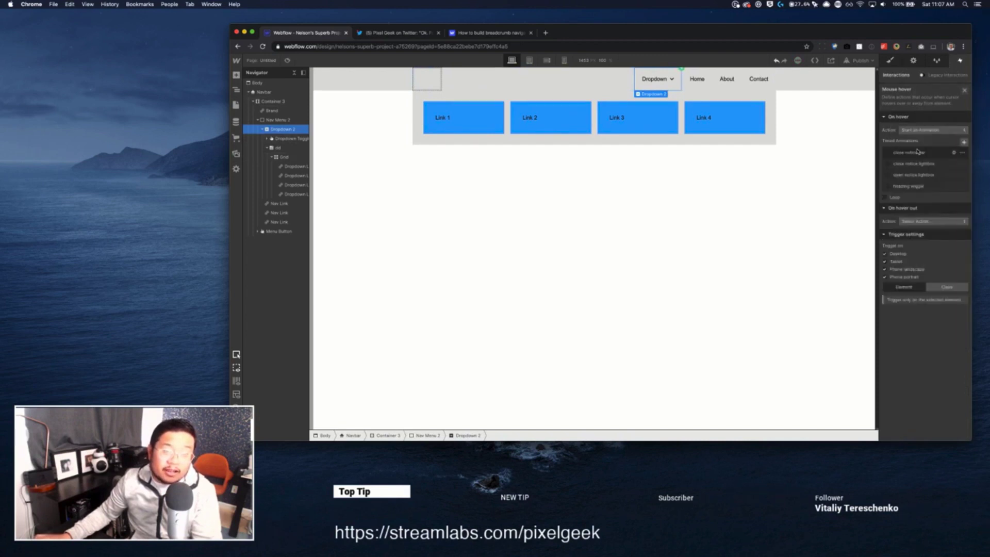
pyautogui.click(962, 142)
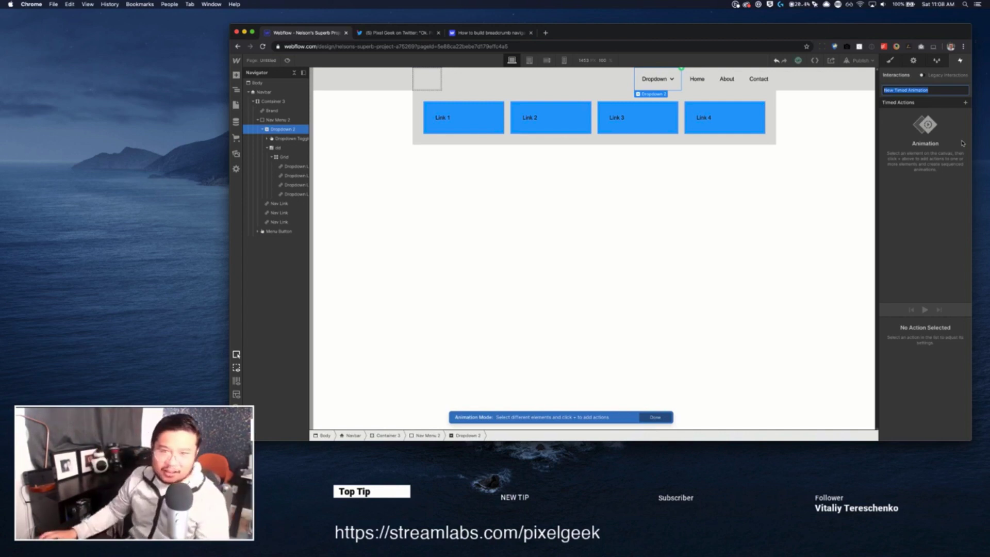
pyautogui.write('d')
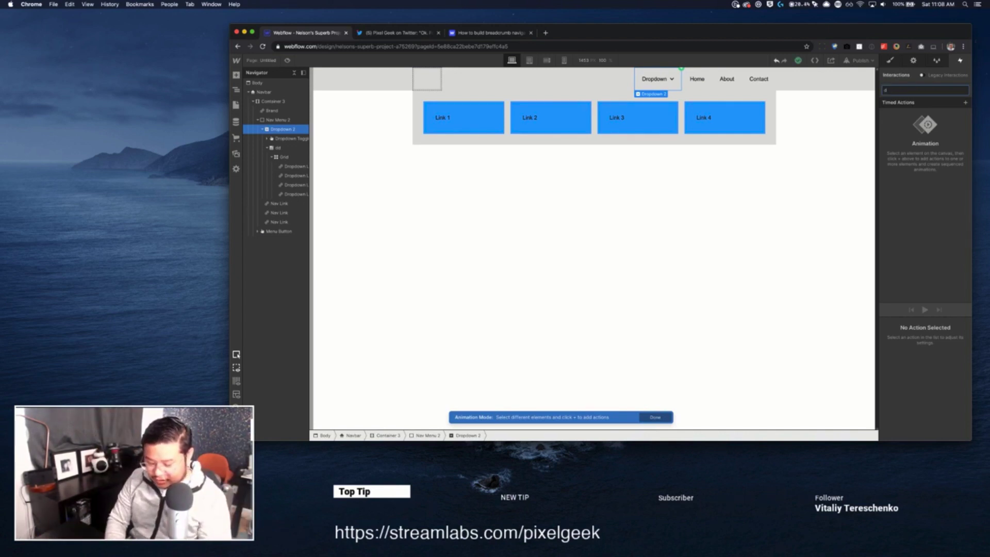
pyautogui.write('dro')
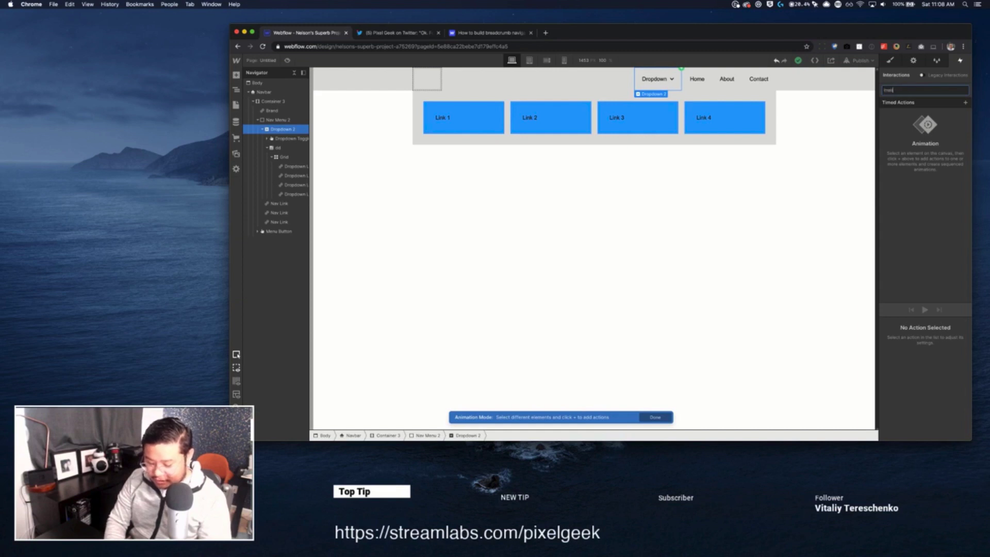
pyautogui.write(' appear')
pyautogui.press('Return')
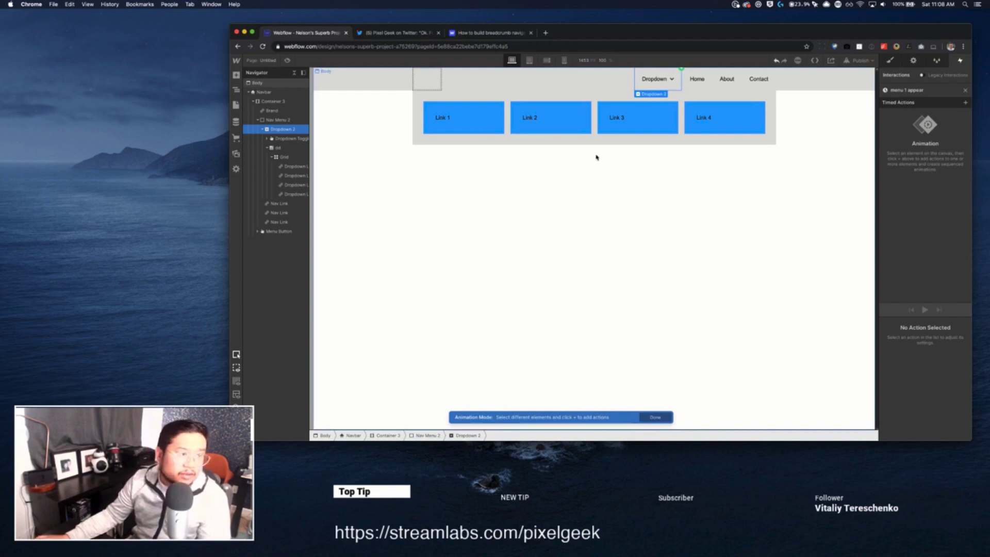
# Set the dd dropdown list's Overflow to Hidden.
pyautogui.click(292, 150)
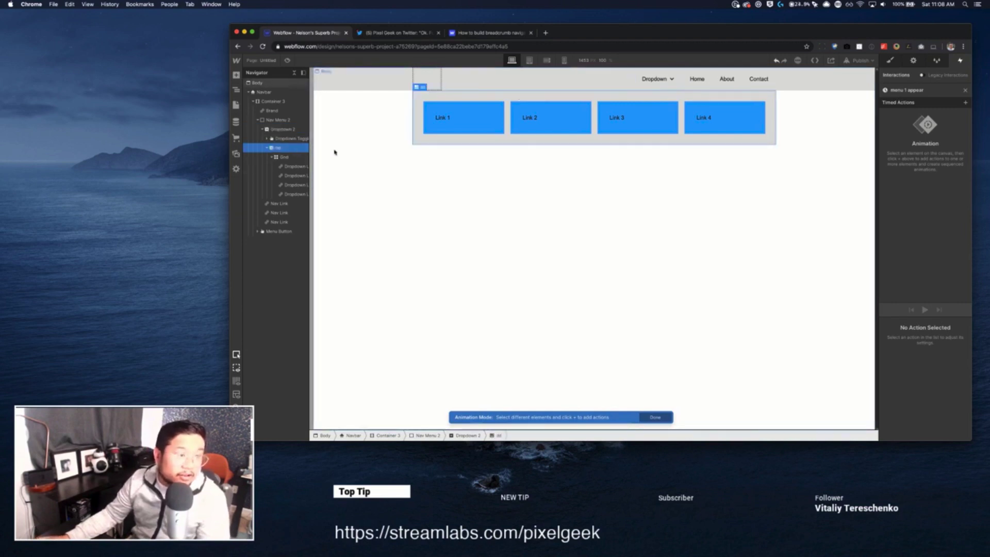
pyautogui.click(888, 62)
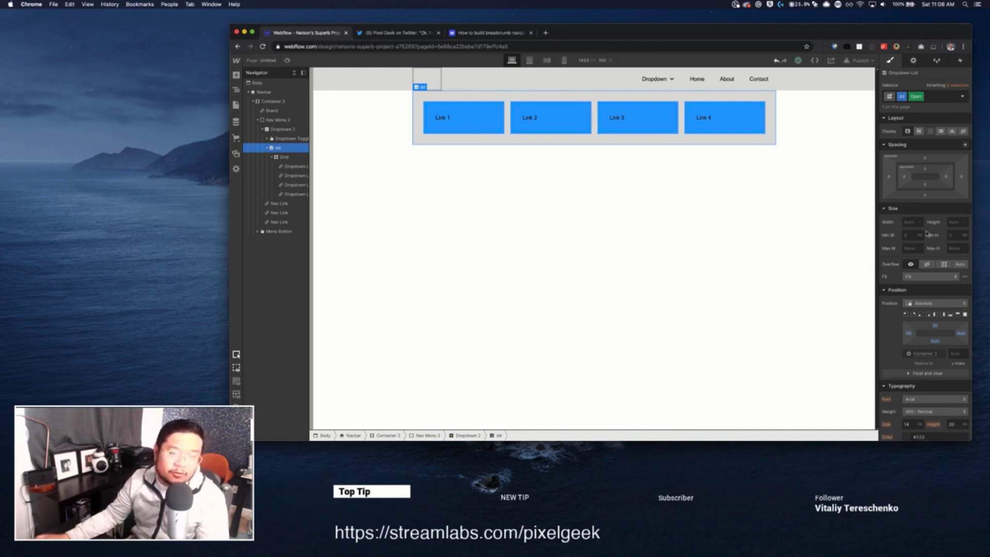
pyautogui.click(926, 265)
# Try dd heights of 0, 120 and 160 px, then set Height back to Auto.
pyautogui.click(951, 222)
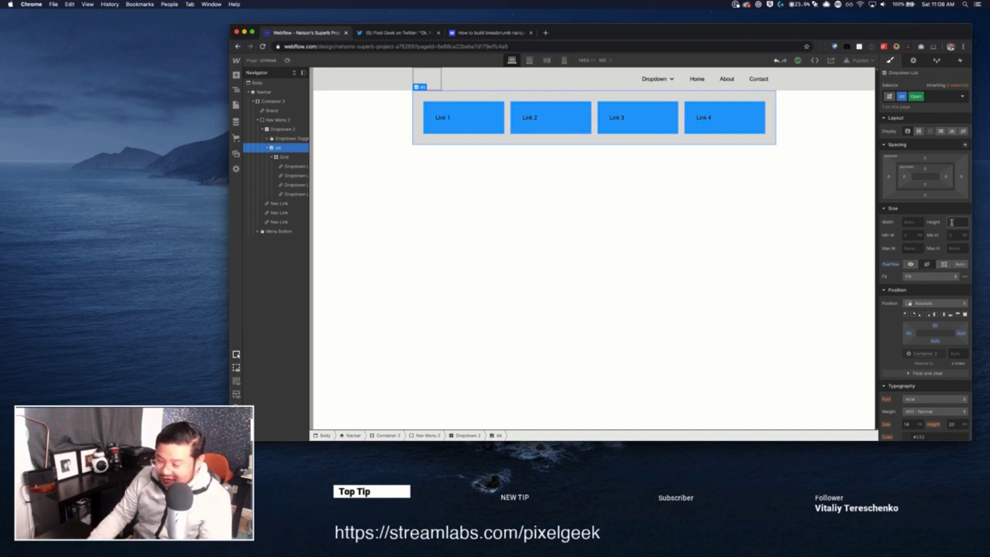
pyautogui.write('0')
pyautogui.press('Return')
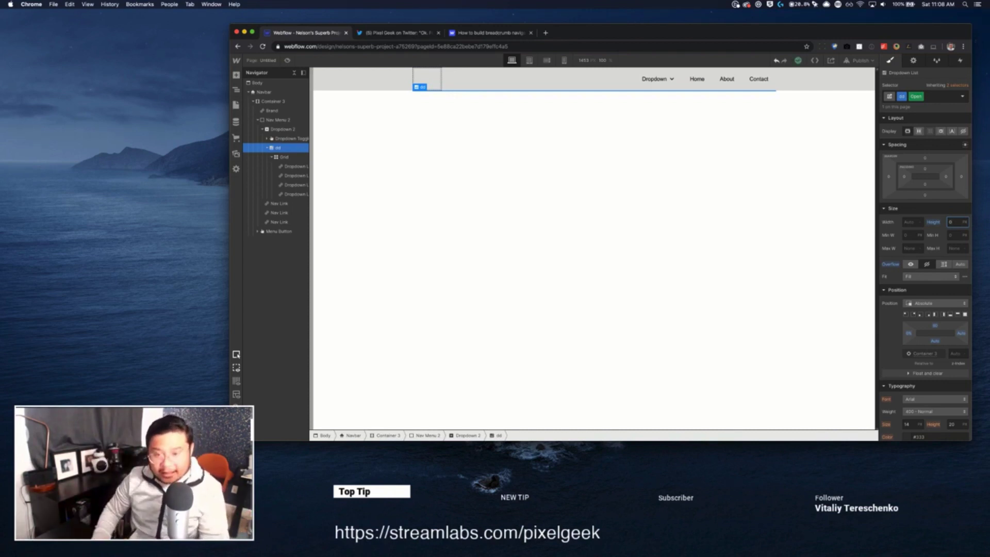
pyautogui.hotkey('shift', 'Up')
pyautogui.hotkey('shift', 'Up')
pyautogui.hotkey('shift', 'Up')
pyautogui.hotkey('shift', 'Up')
pyautogui.hotkey('shift', 'Up')
pyautogui.hotkey('shift', 'Up')
pyautogui.hotkey('shift', 'Up')
pyautogui.hotkey('shift', 'Up')
pyautogui.hotkey('shift', 'Up')
pyautogui.hotkey('shift', 'Up')
pyautogui.hotkey('shift', 'Up')
pyautogui.hotkey('shift', 'Up')
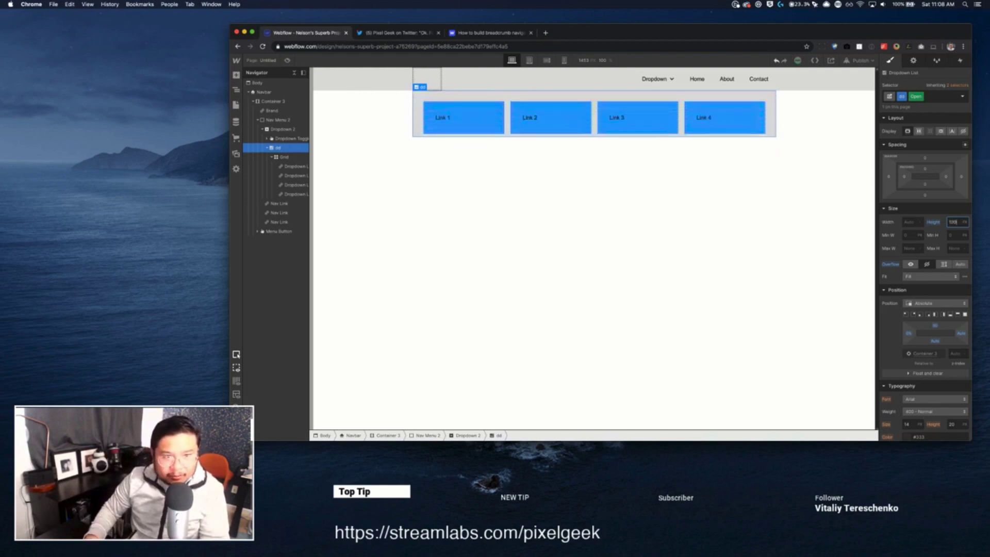
pyautogui.hotkey('shift', 'Up')
pyautogui.hotkey('shift', 'Up')
pyautogui.hotkey('shift', 'Up')
pyautogui.hotkey('shift', 'Up')
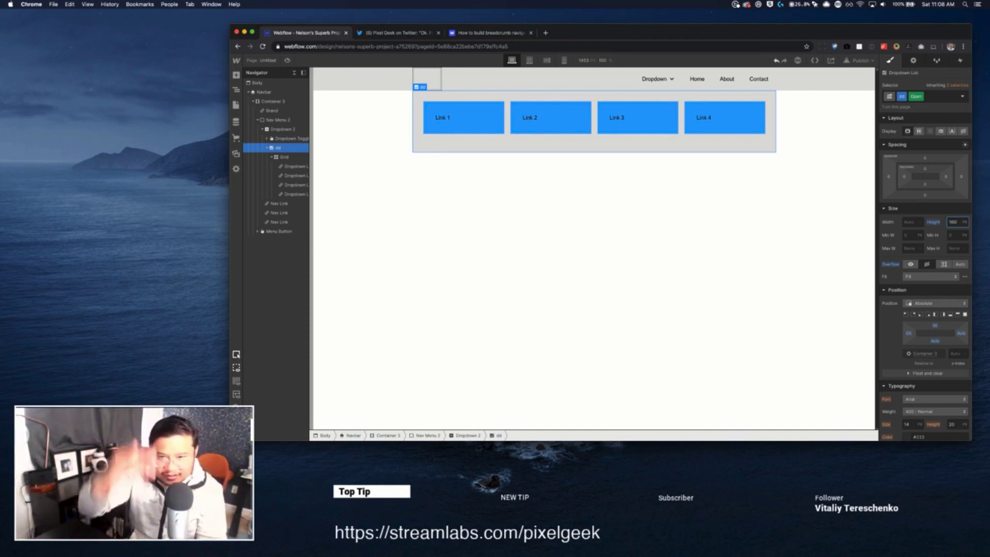
pyautogui.press('super+a')
pyautogui.write('a')
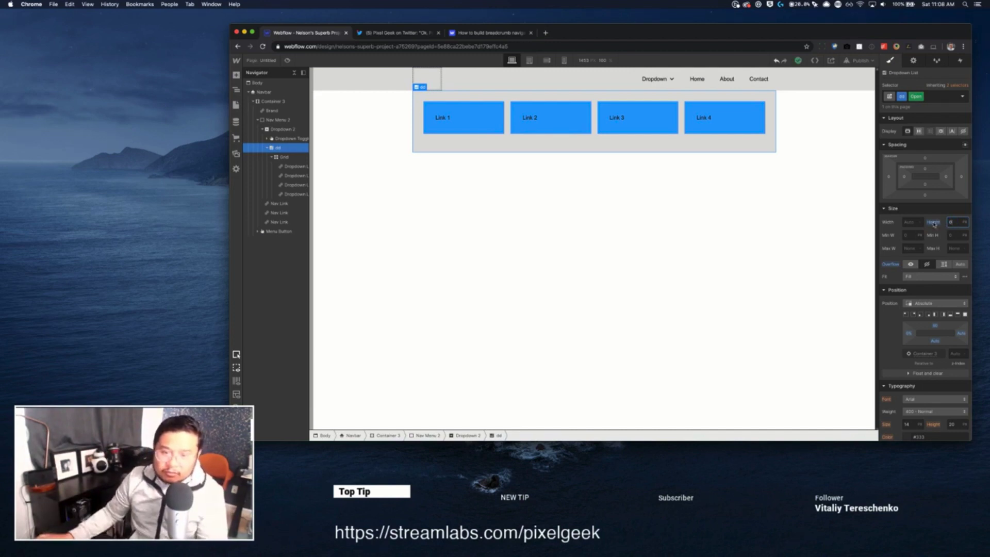
pyautogui.press('Return')
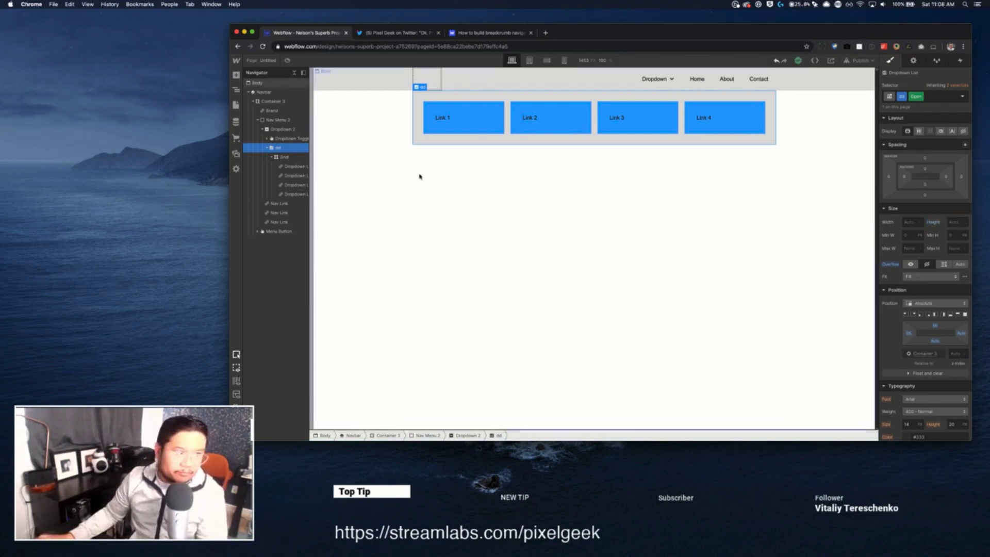
# Reselect Dropdown 2 and open its 'menu 1 appear' animation for editing.
pyautogui.click(277, 130)
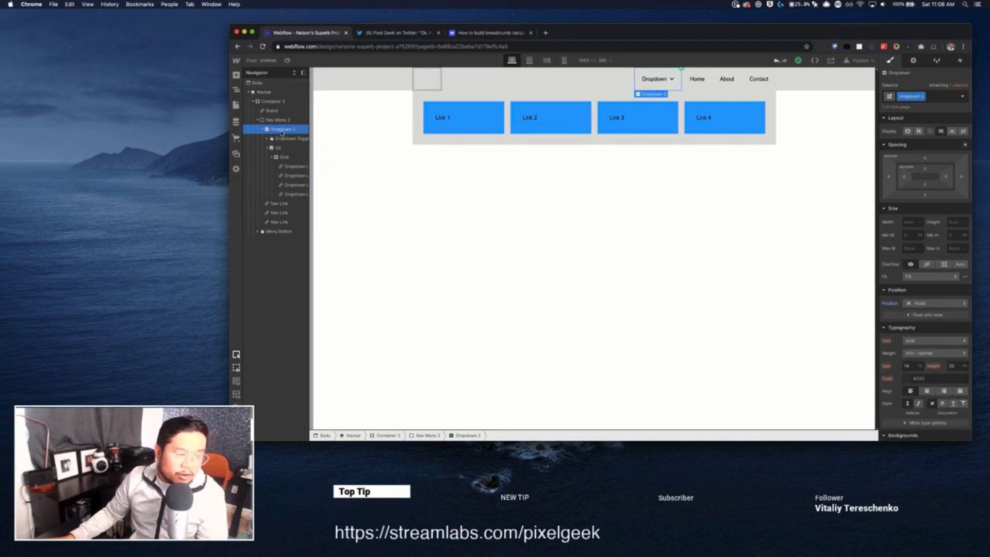
pyautogui.click(962, 61)
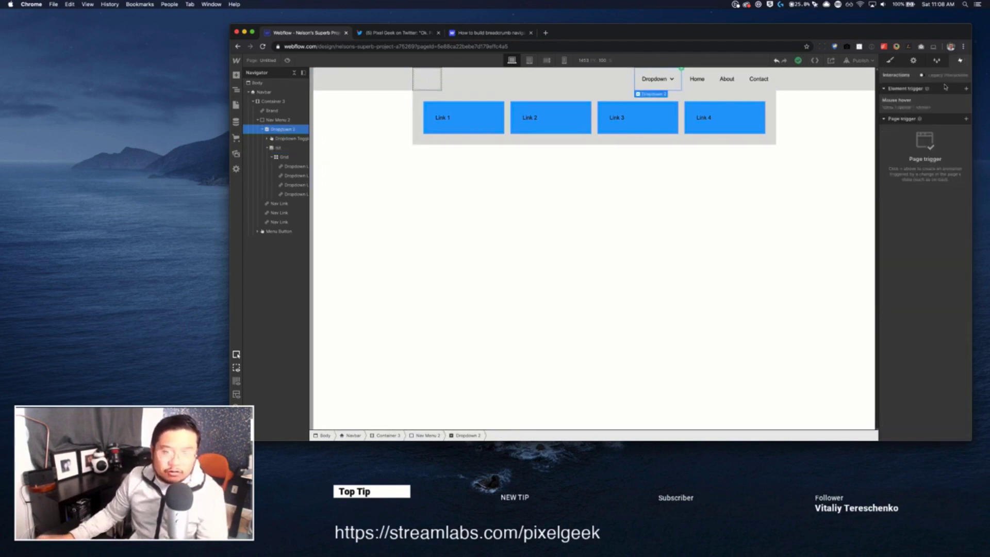
pyautogui.click(910, 106)
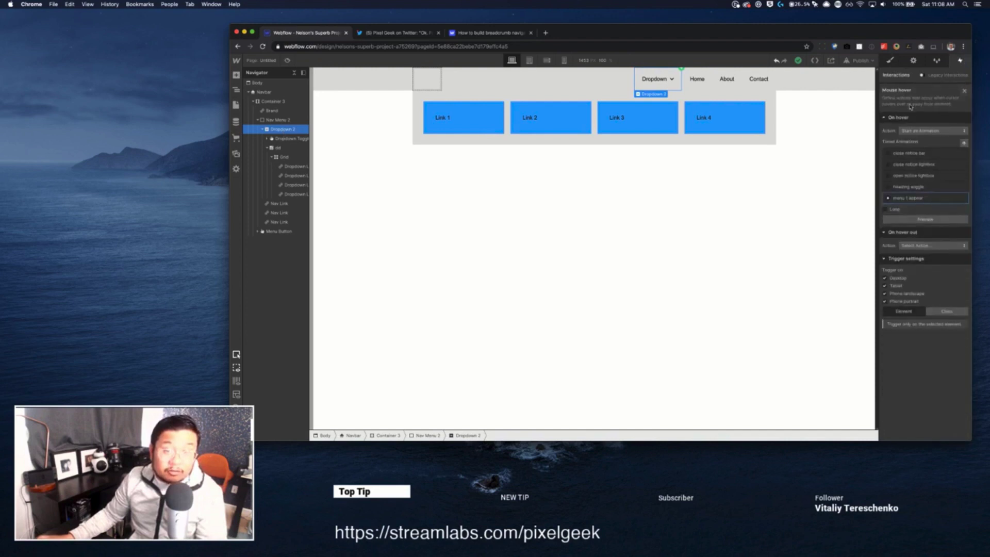
pyautogui.click(915, 199)
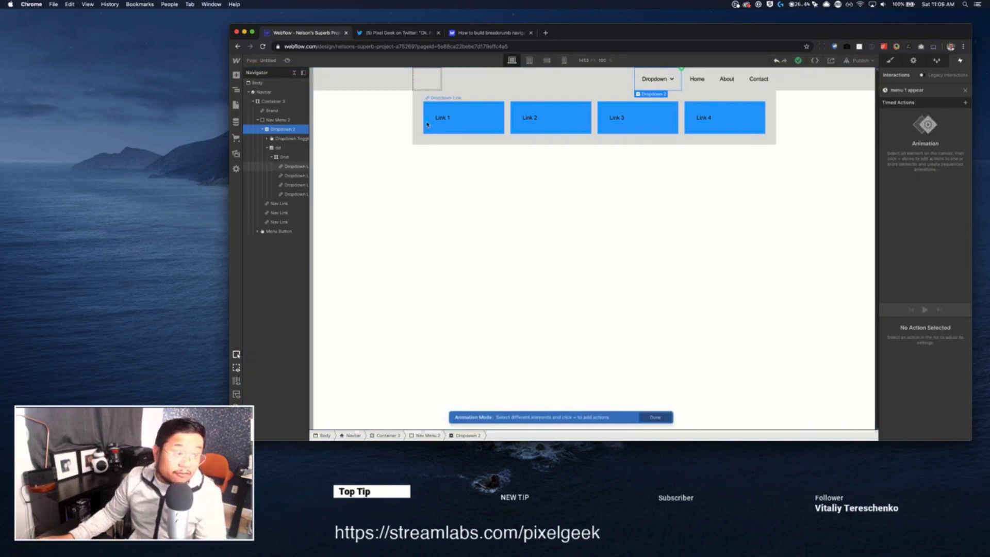
# Add an initial-state Size action setting the dd panel's height to 0.
pyautogui.click(289, 149)
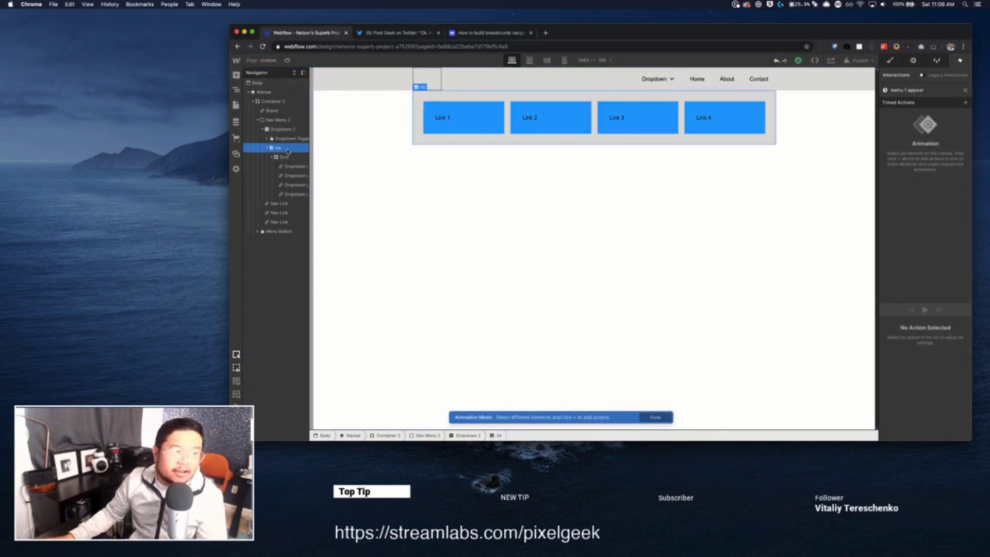
pyautogui.click(964, 103)
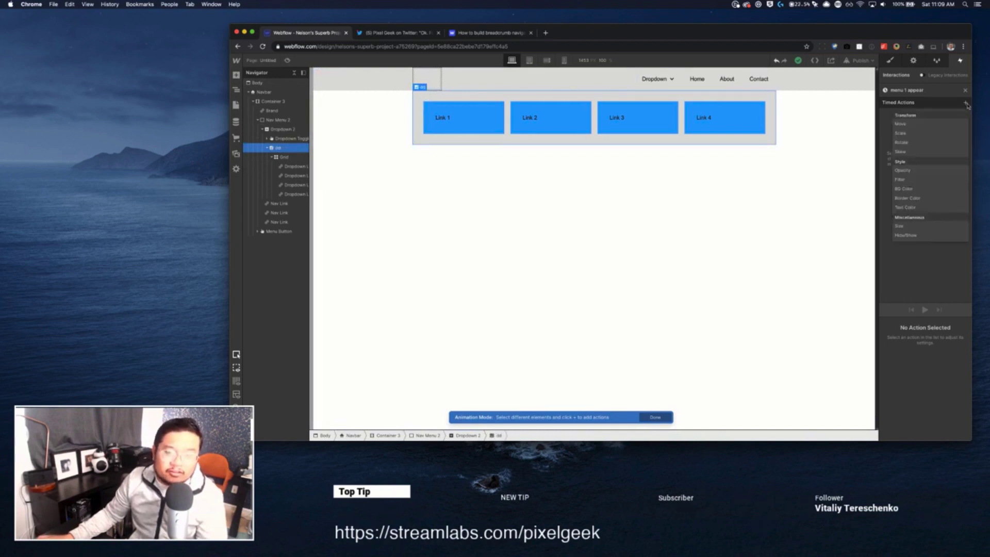
pyautogui.click(911, 228)
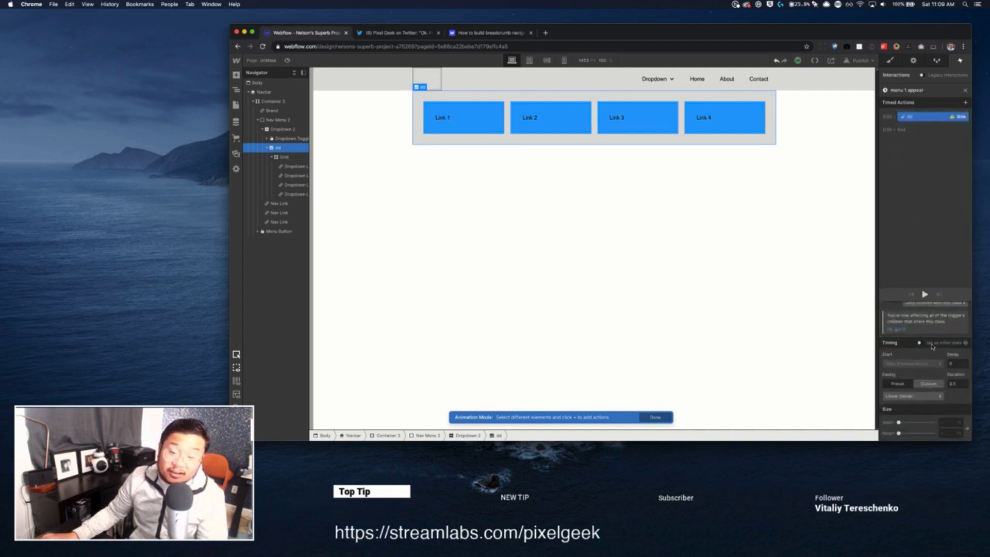
pyautogui.click(931, 345)
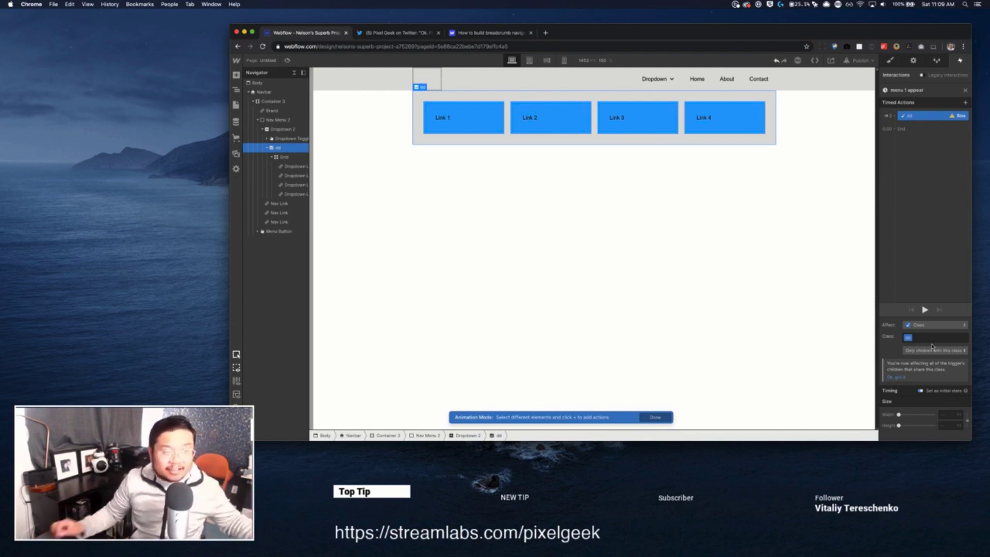
pyautogui.click(945, 425)
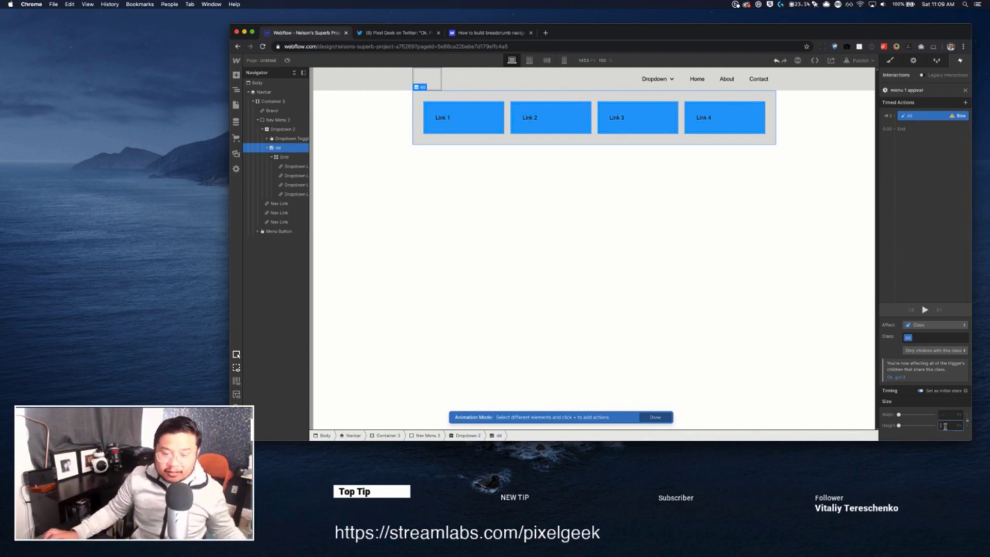
pyautogui.write('0')
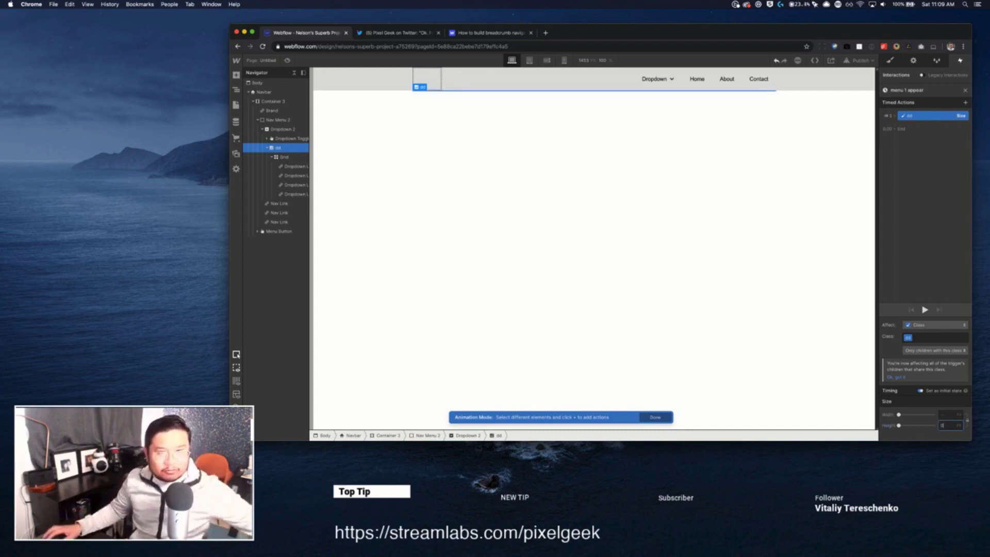
# Add a second dd Size action to Auto height with Out Quint easing and play it.
pyautogui.click(902, 130)
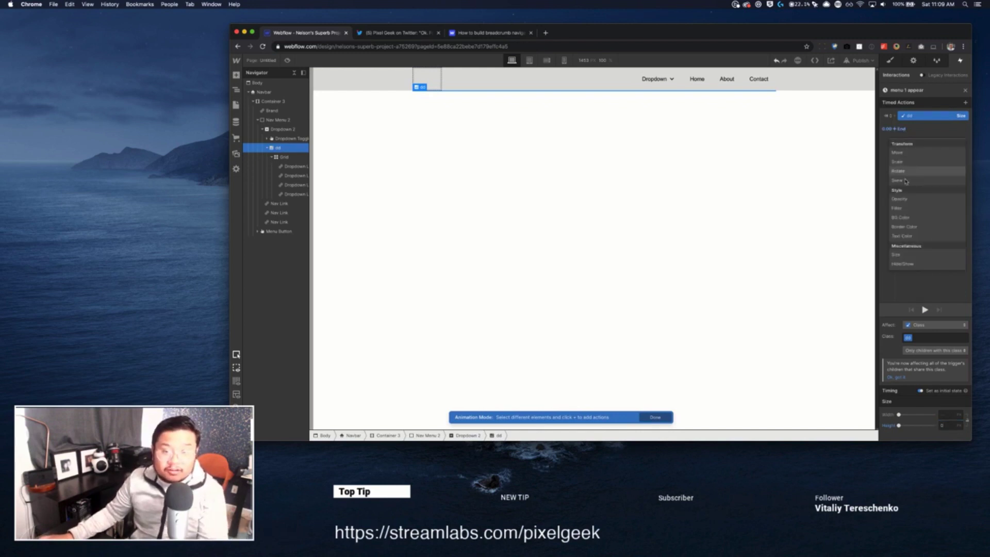
pyautogui.click(911, 255)
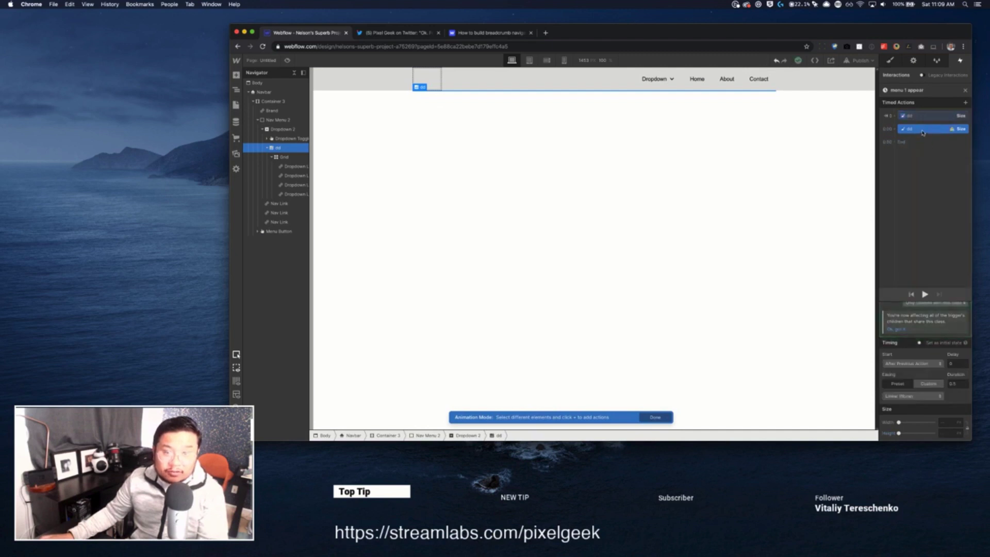
pyautogui.click(950, 433)
pyautogui.write('auto')
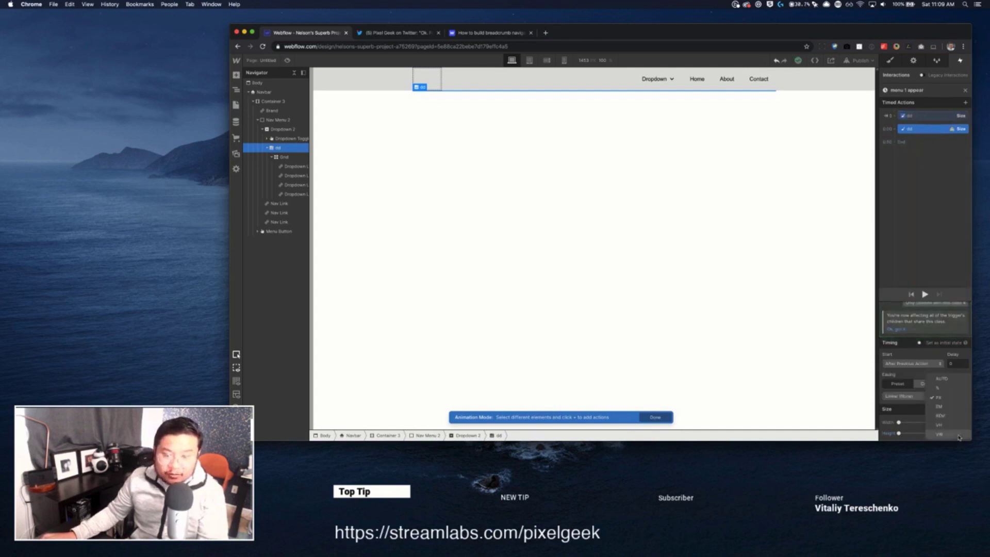
pyautogui.press('Return')
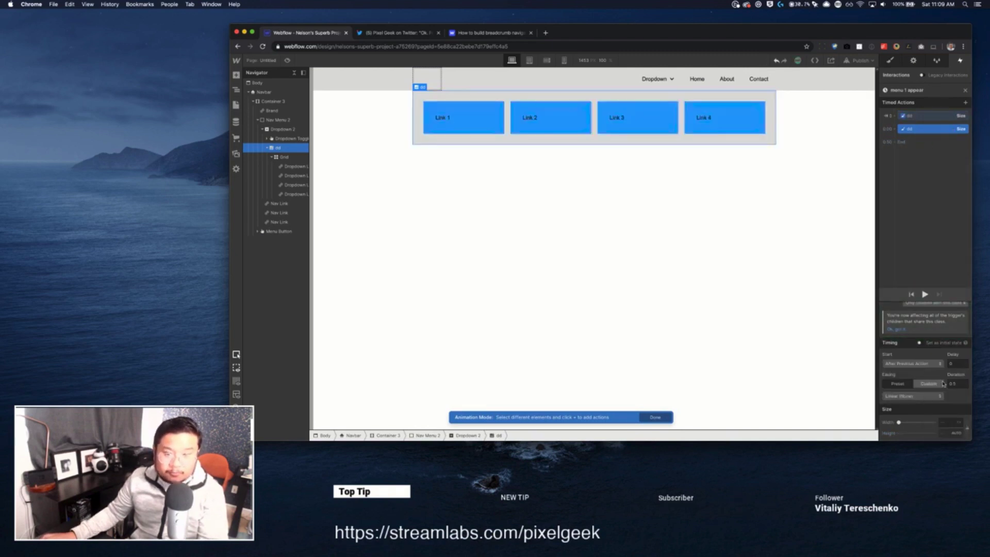
pyautogui.click(921, 396)
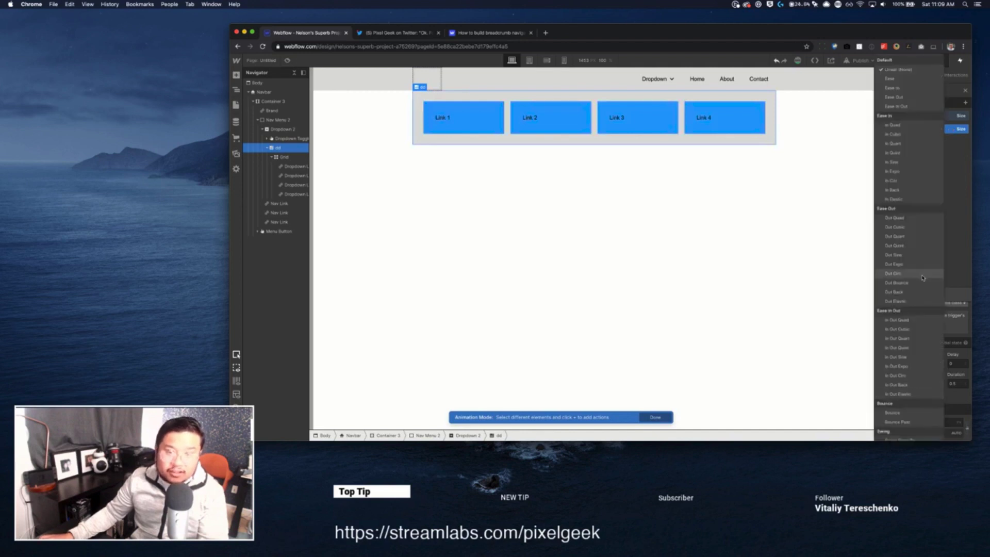
pyautogui.click(912, 248)
pyautogui.click(924, 294)
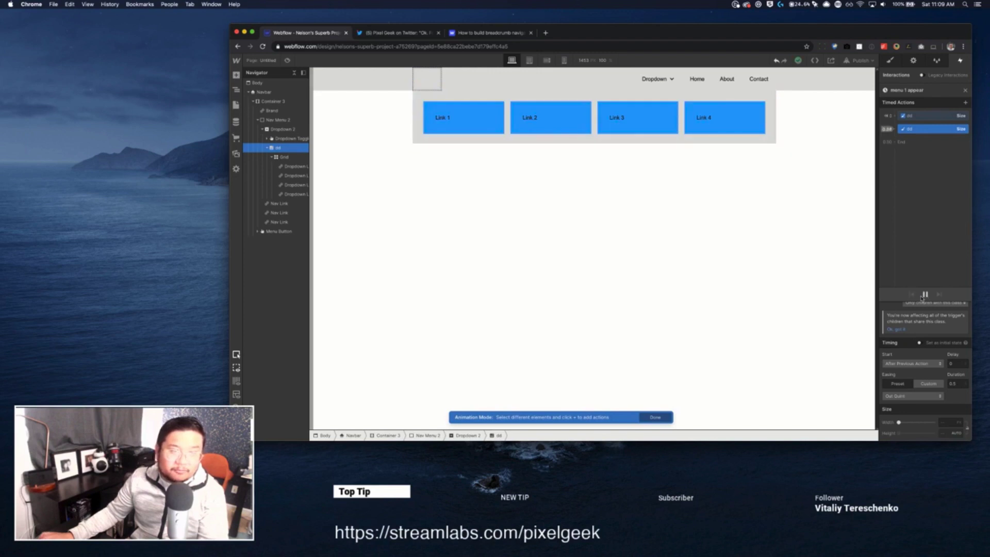
pyautogui.click(289, 60)
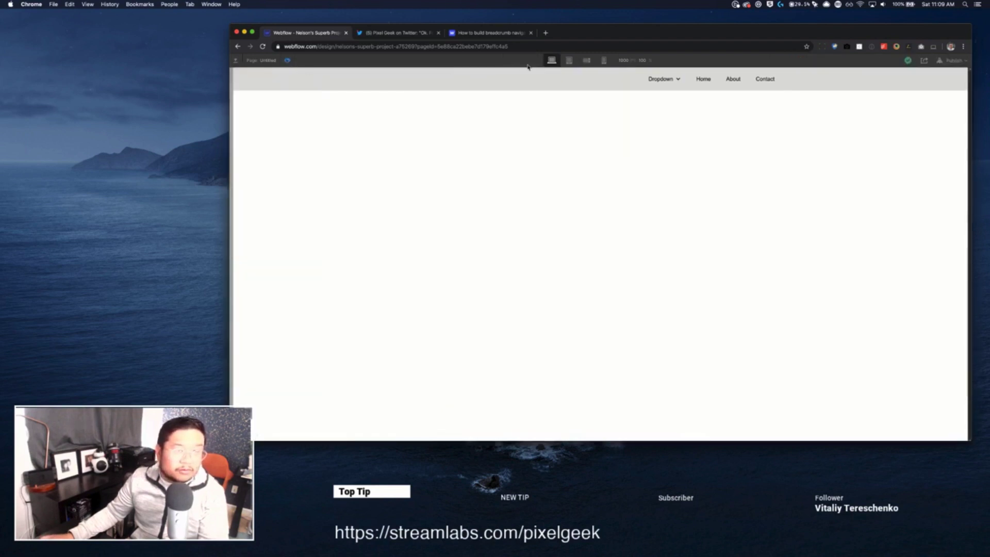
pyautogui.click(676, 81)
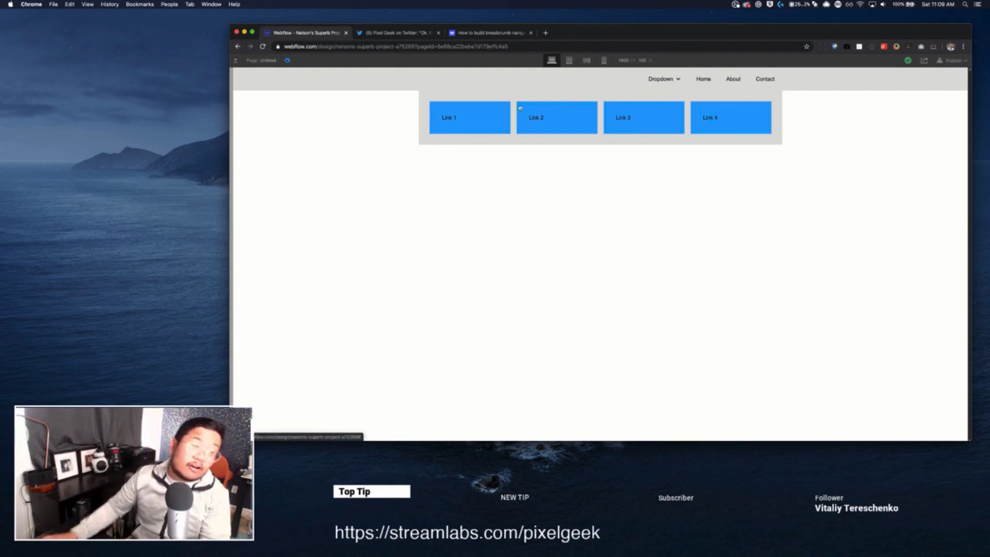
pyautogui.click(287, 61)
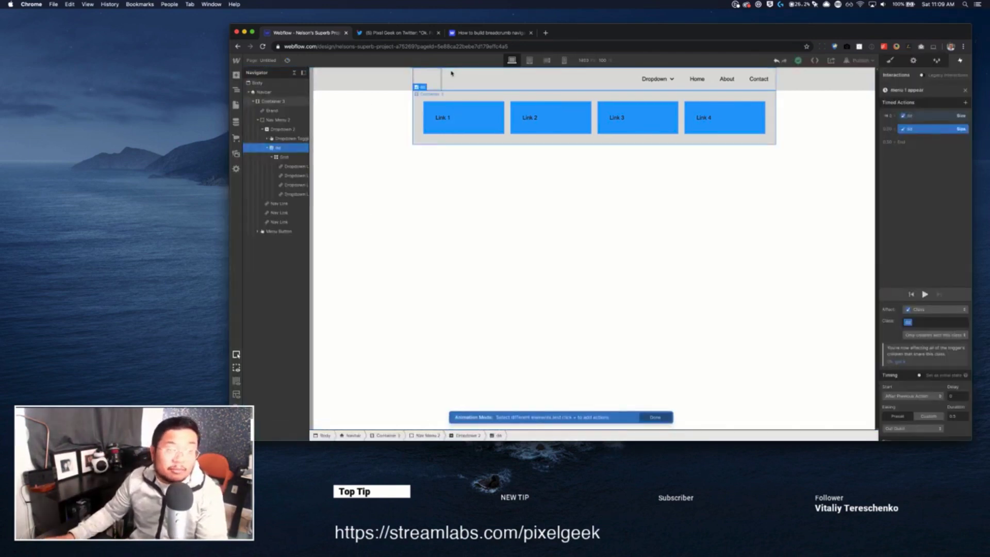
# Make hover out start a duplicate of the 'menu 1 appear' animation.
pyautogui.click(965, 90)
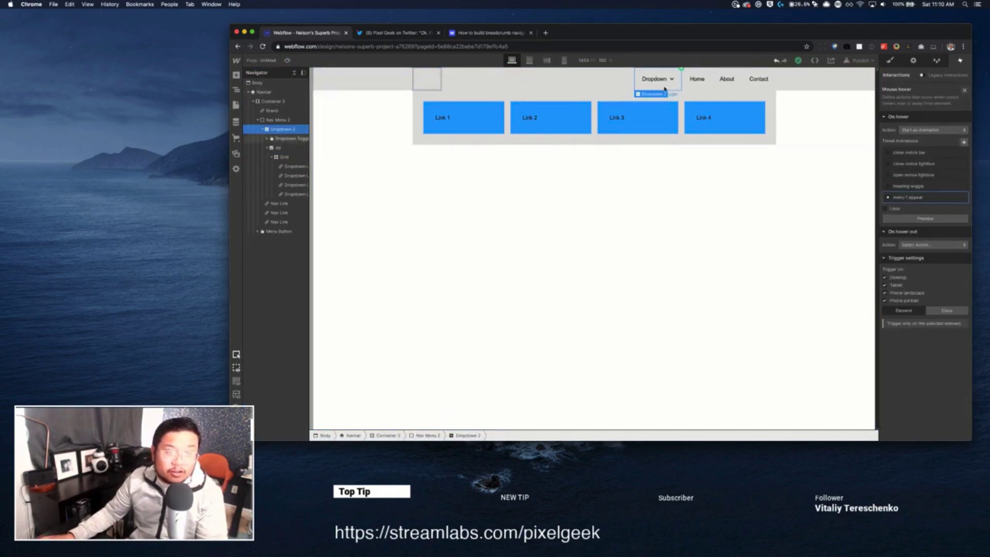
pyautogui.click(917, 244)
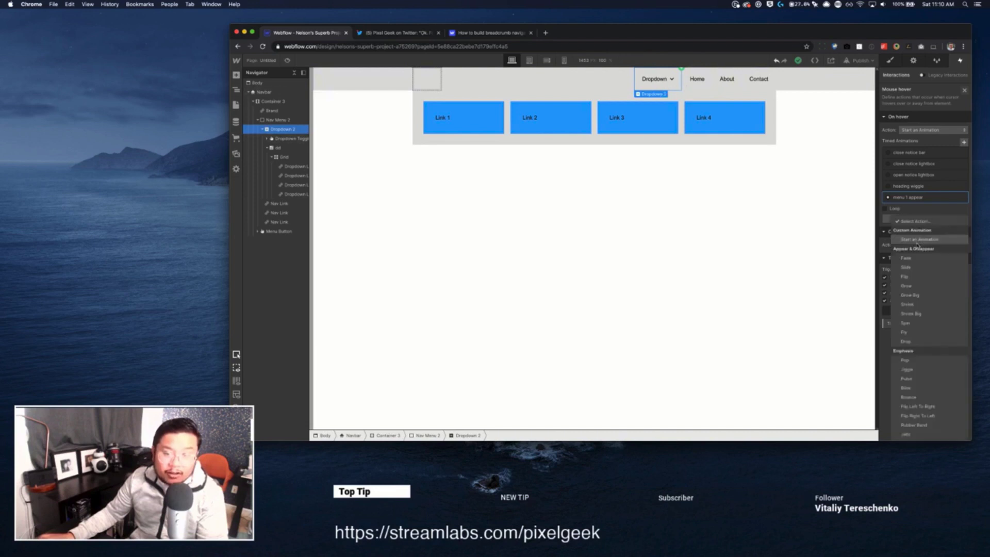
pyautogui.click(937, 240)
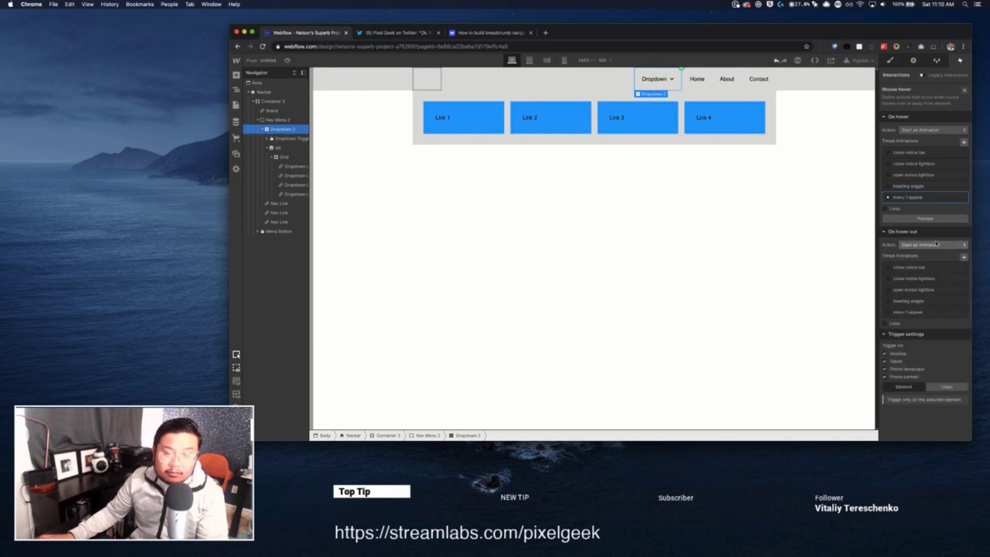
pyautogui.click(962, 316)
pyautogui.click(968, 343)
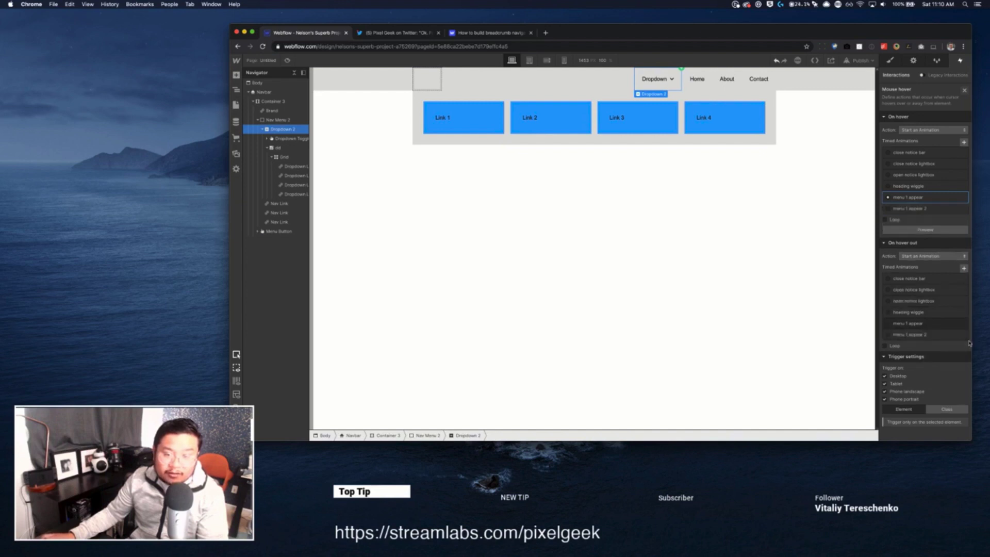
pyautogui.click(917, 336)
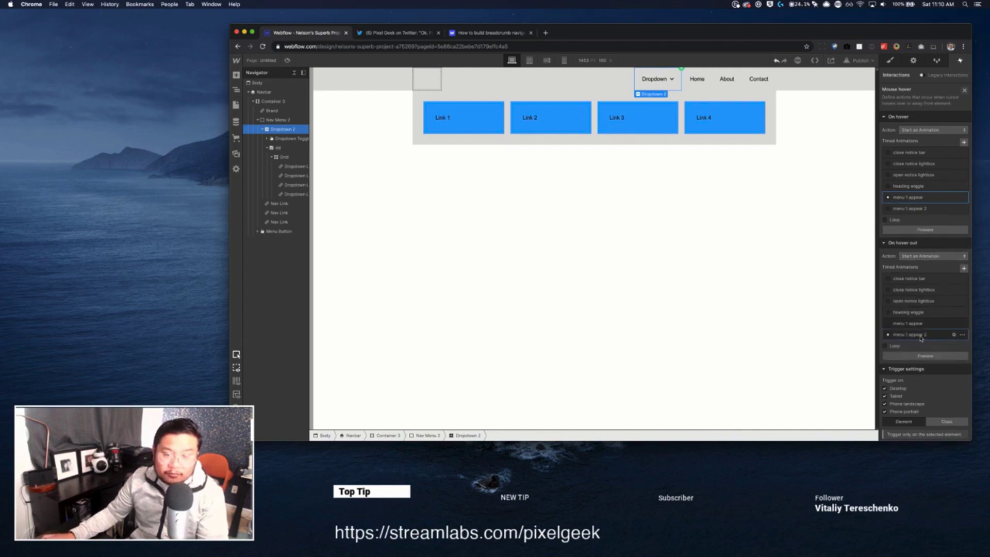
pyautogui.click(920, 338)
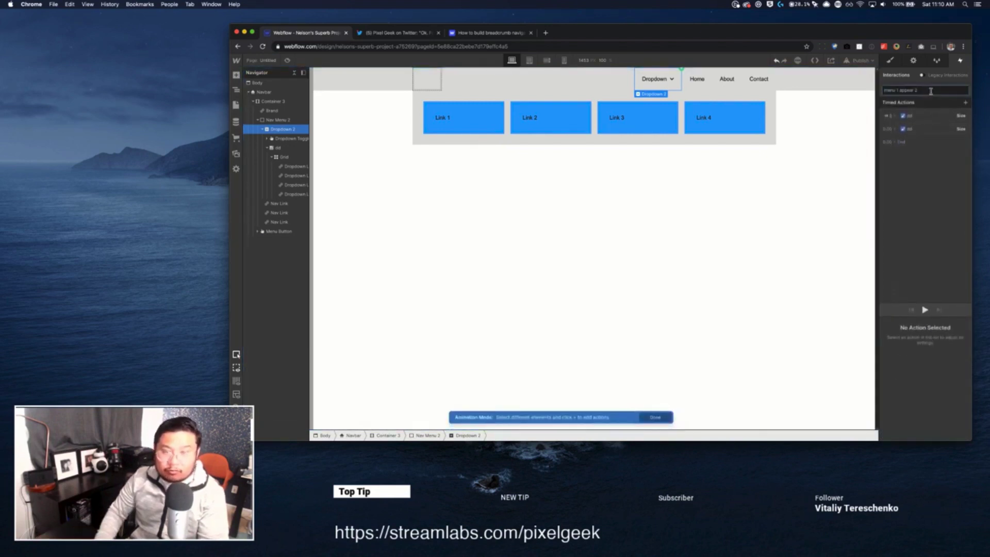
# Rename the copy to 'menu 1 hide' and delete its second Size action.
pyautogui.moveTo(931, 90); pyautogui.dragTo(898, 90)
pyautogui.write('hide')
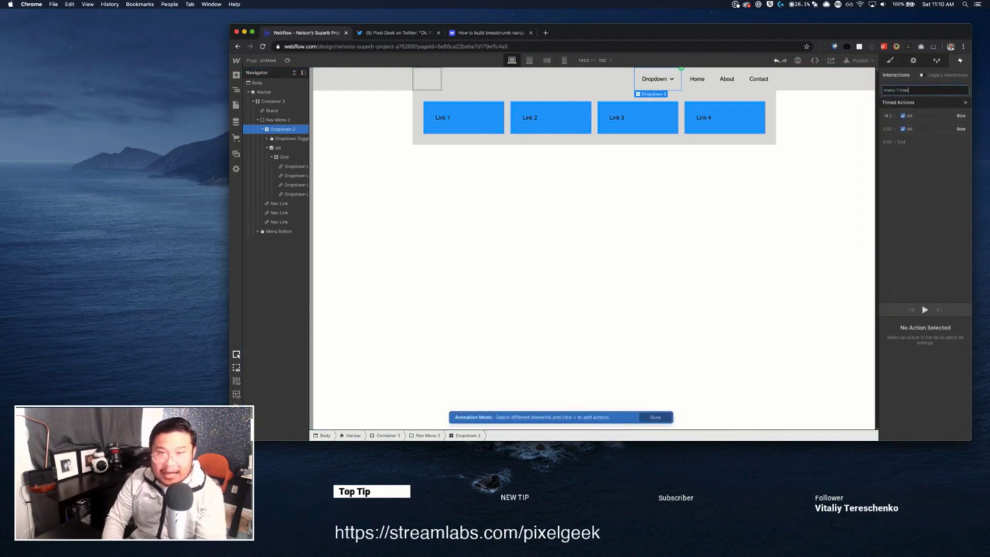
pyautogui.press('Return')
pyautogui.click(934, 116)
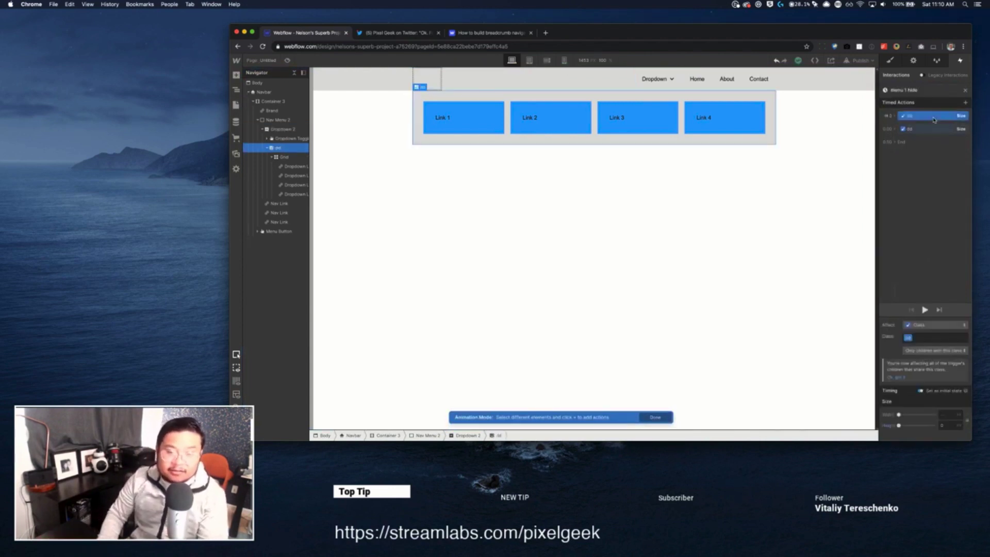
pyautogui.click(919, 130)
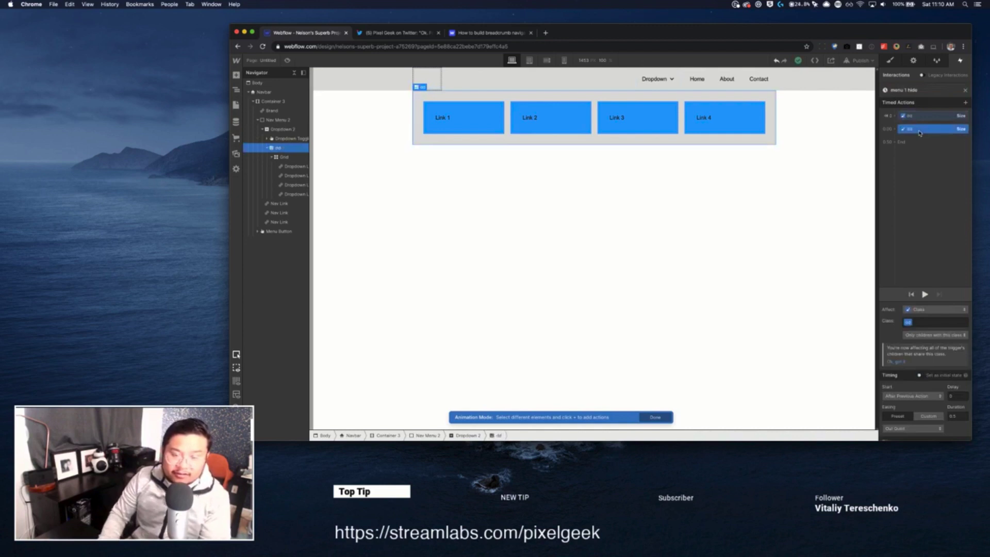
pyautogui.press('BackSpace')
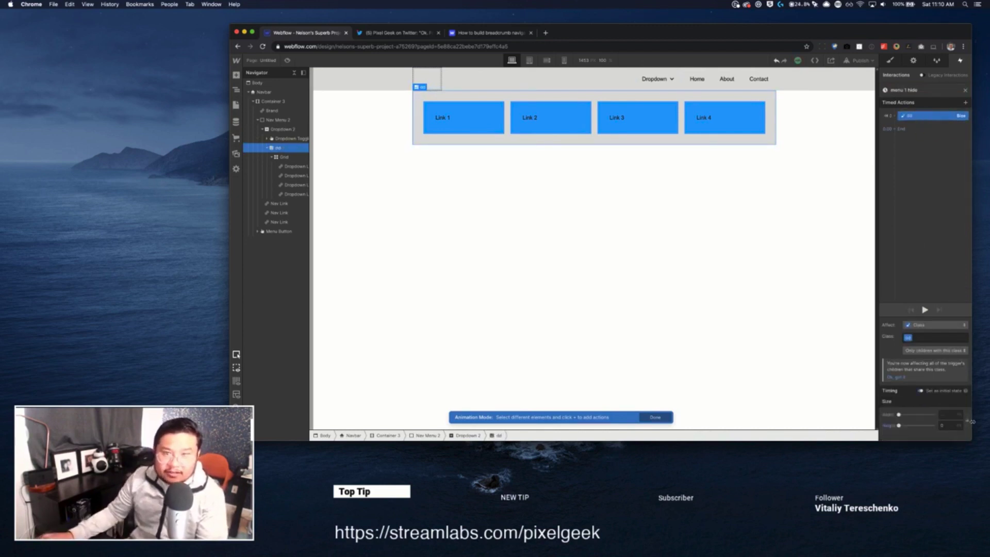
# Turn off initial state on the 'menu 1 hide' Size action, give it Out Quint easing, and preview.
pyautogui.click(921, 391)
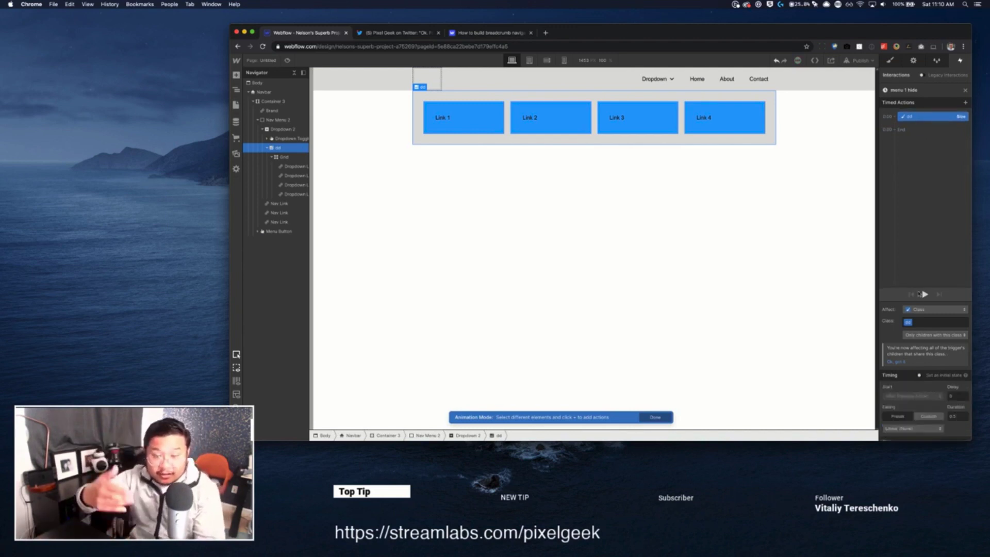
pyautogui.scroll(-1, 934, 379)
pyautogui.scroll(-1, 934, 379)
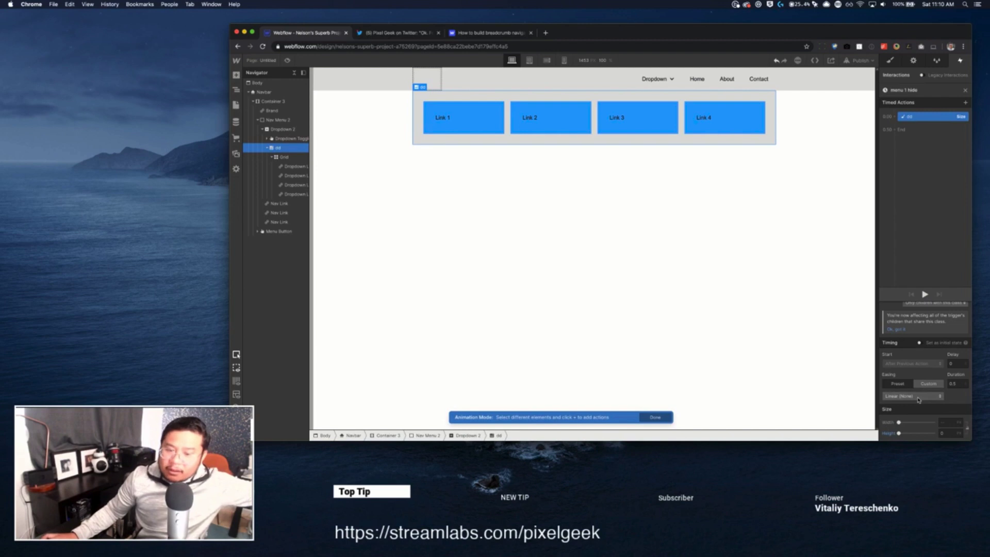
pyautogui.click(918, 396)
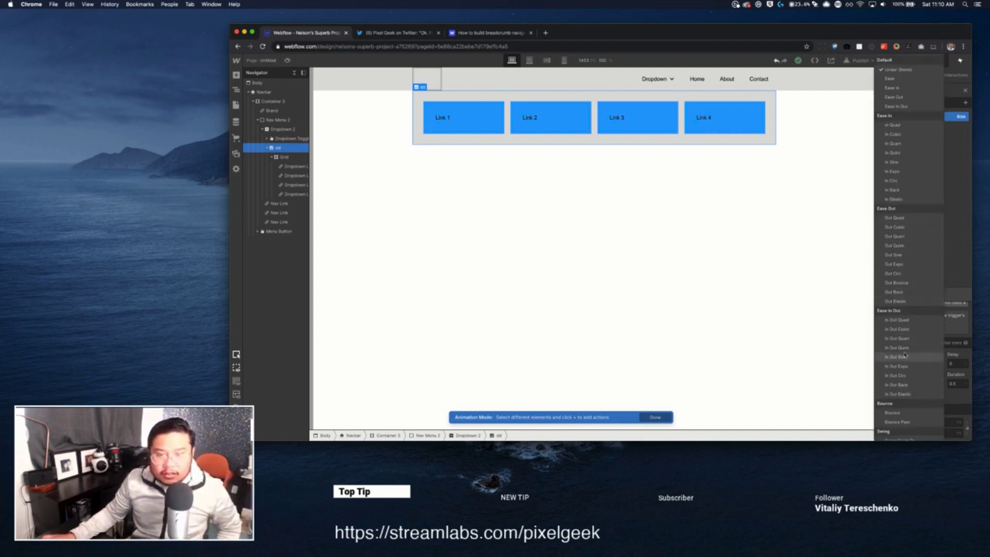
pyautogui.click(907, 246)
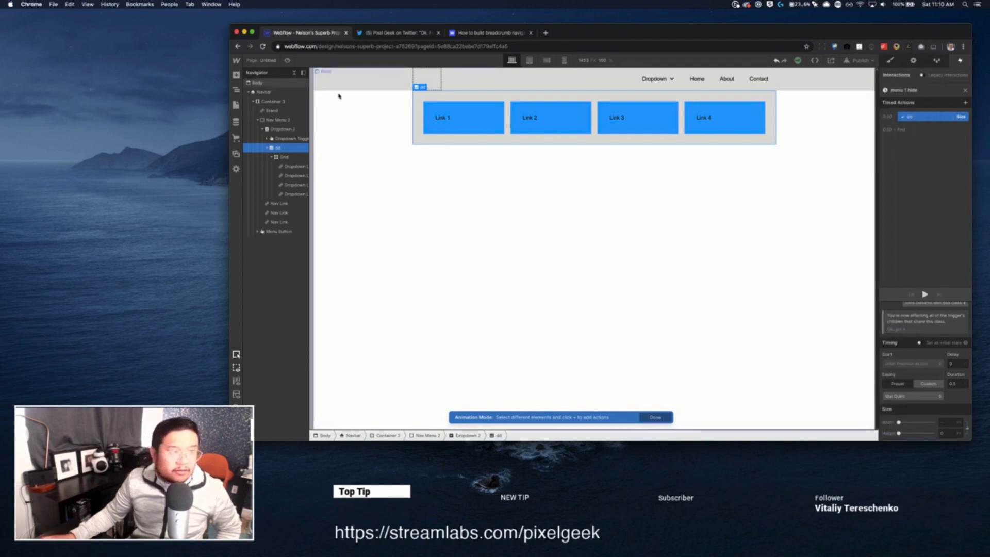
pyautogui.click(289, 61)
pyautogui.click(662, 78)
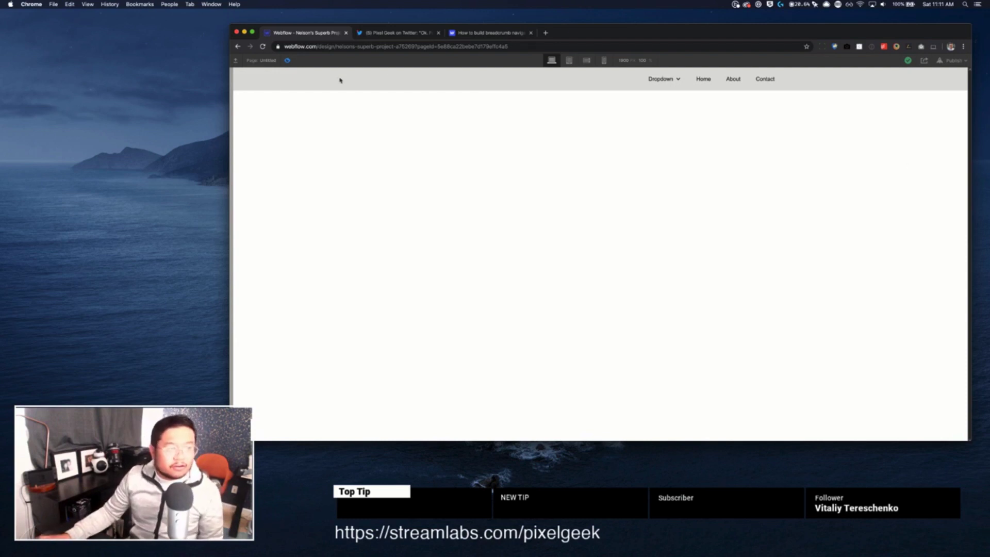
pyautogui.click(287, 60)
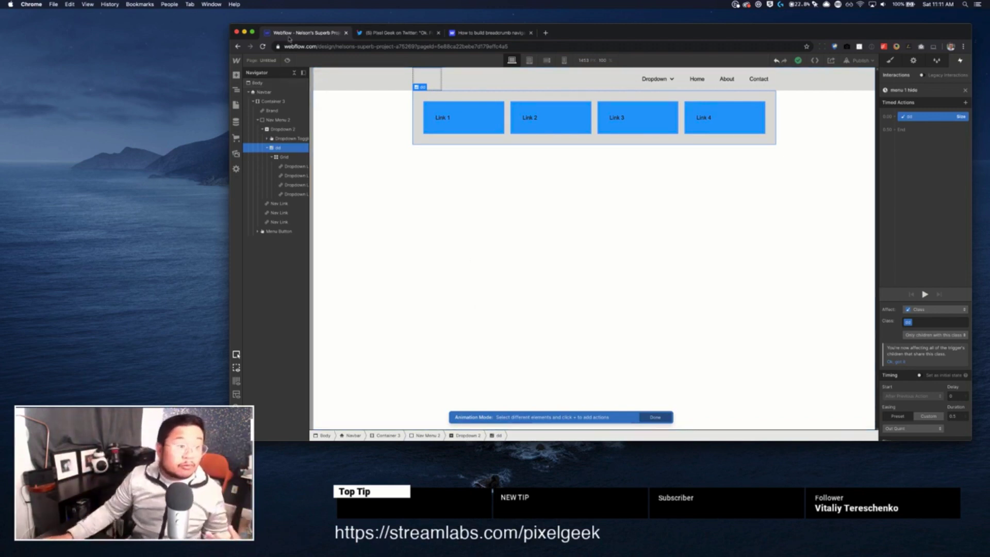
pyautogui.click(287, 61)
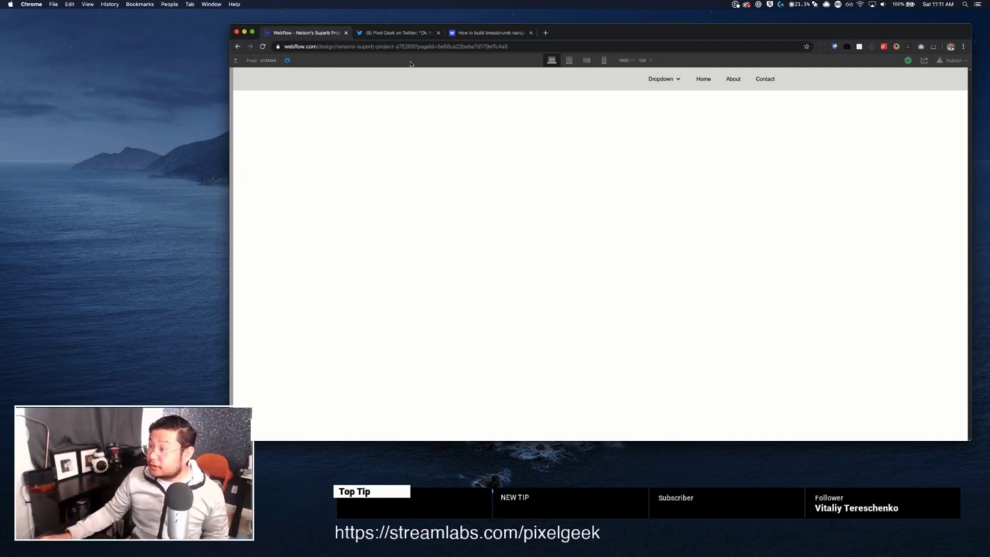
pyautogui.click(287, 60)
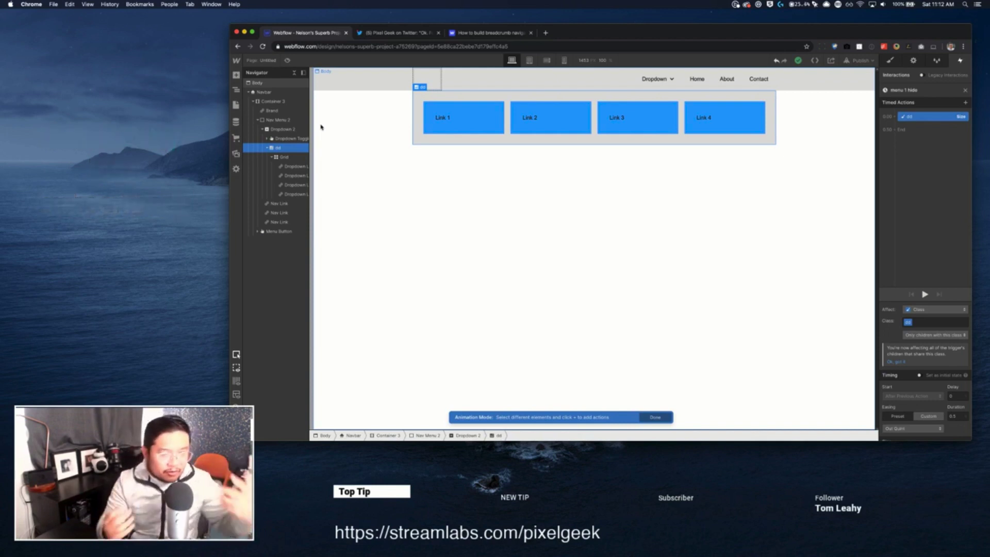
# Publish the site to its webflow.io domain and test the dropdown on the live site.
pyautogui.click(860, 60)
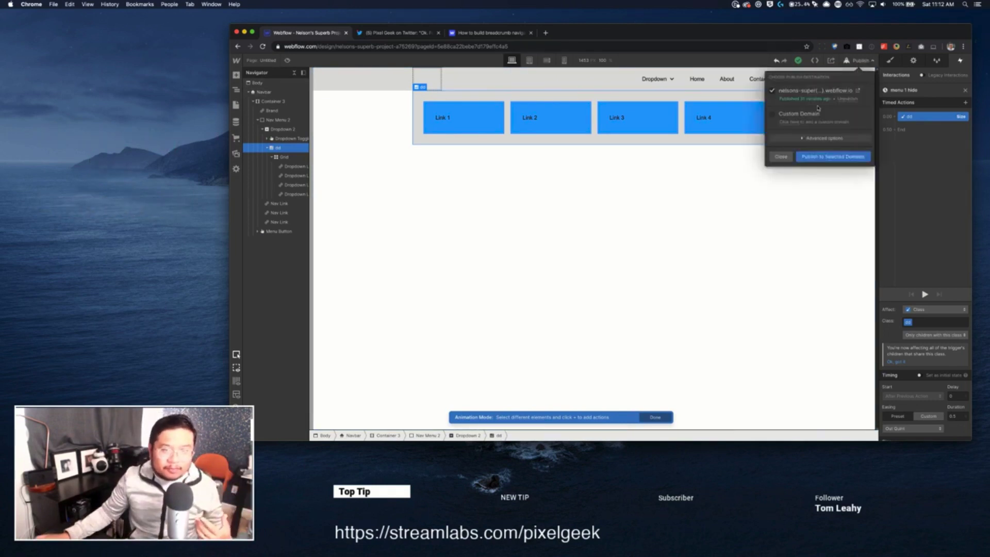
pyautogui.click(816, 158)
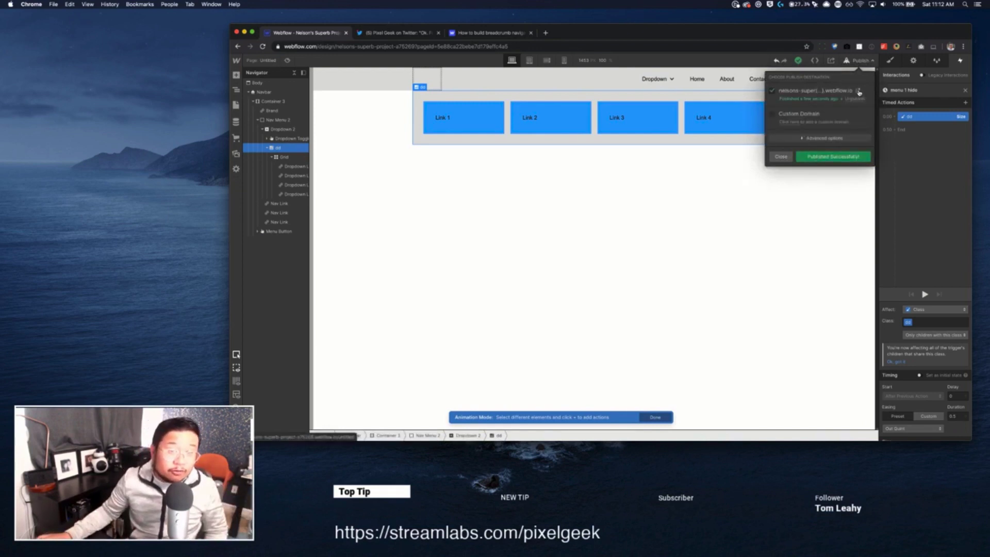
pyautogui.click(859, 91)
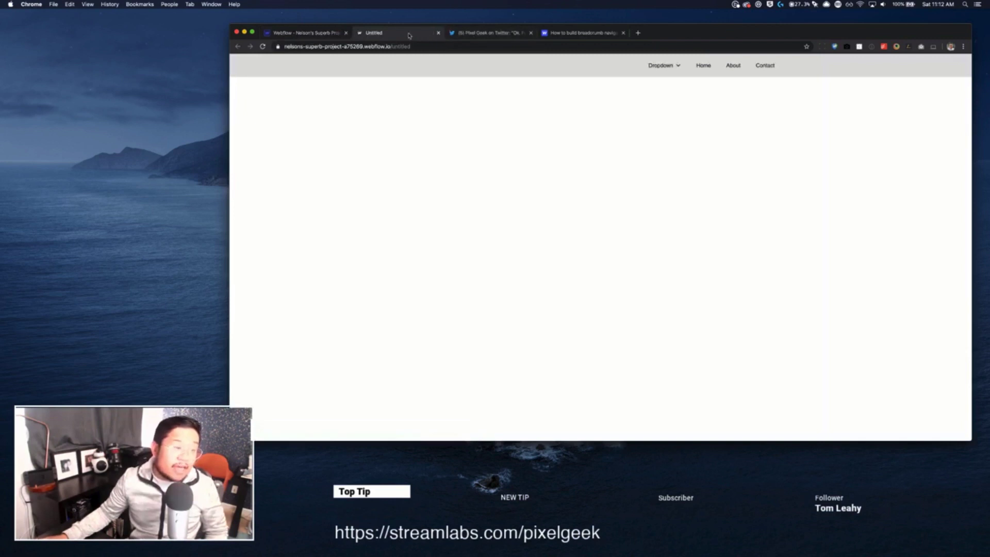
pyautogui.click(659, 67)
pyautogui.click(659, 67)
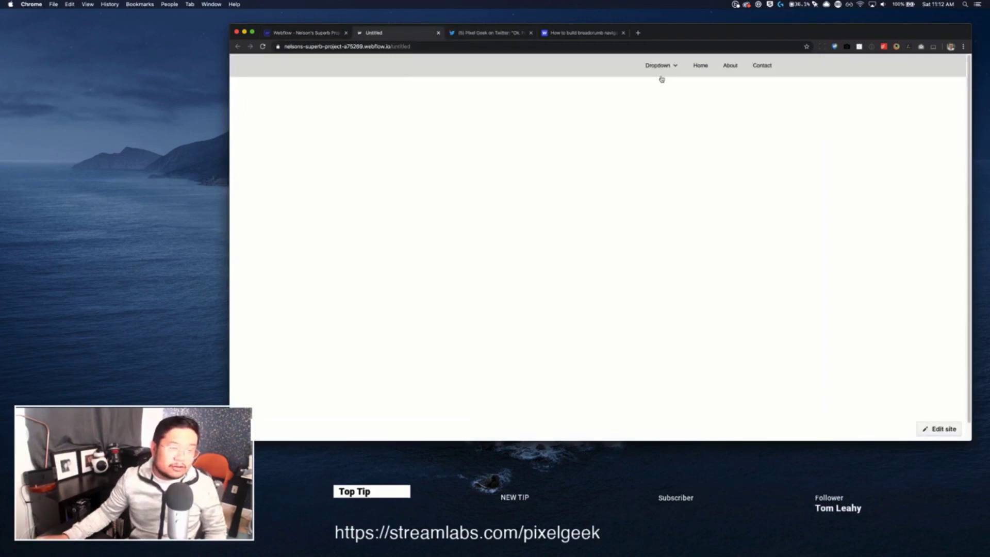
pyautogui.click(667, 71)
pyautogui.click(666, 71)
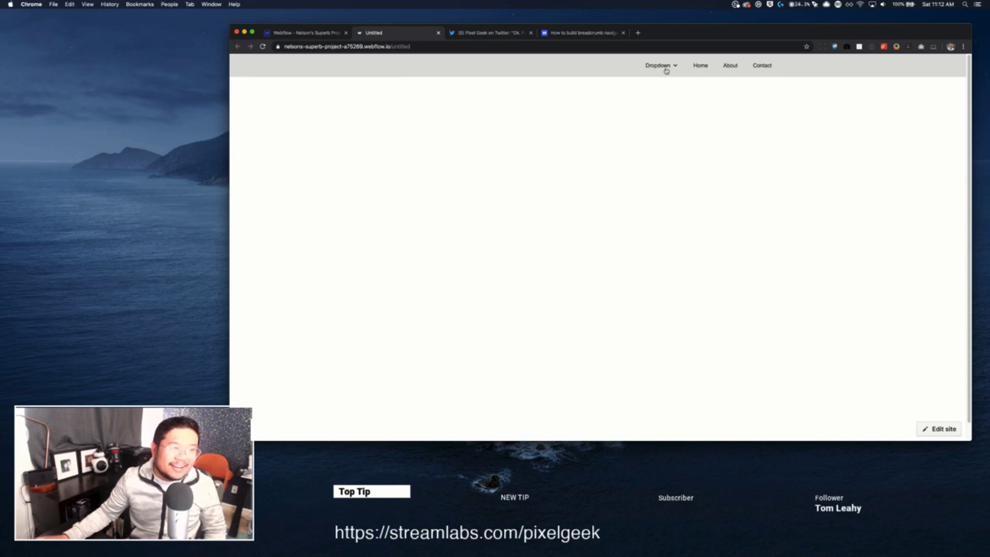
# Back in the Designer, exit Animation Mode and briefly preview the page.
pyautogui.click(304, 34)
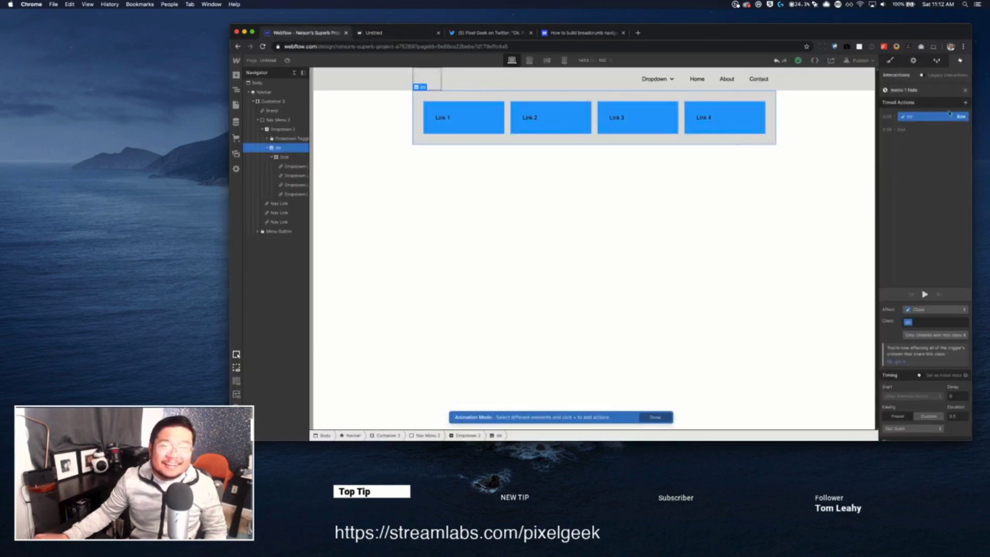
pyautogui.click(965, 90)
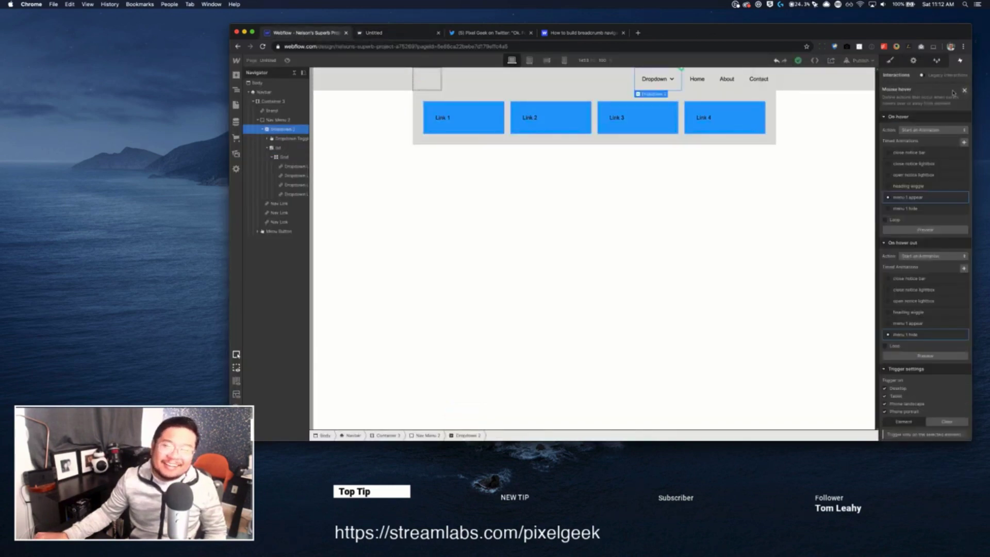
pyautogui.click(287, 60)
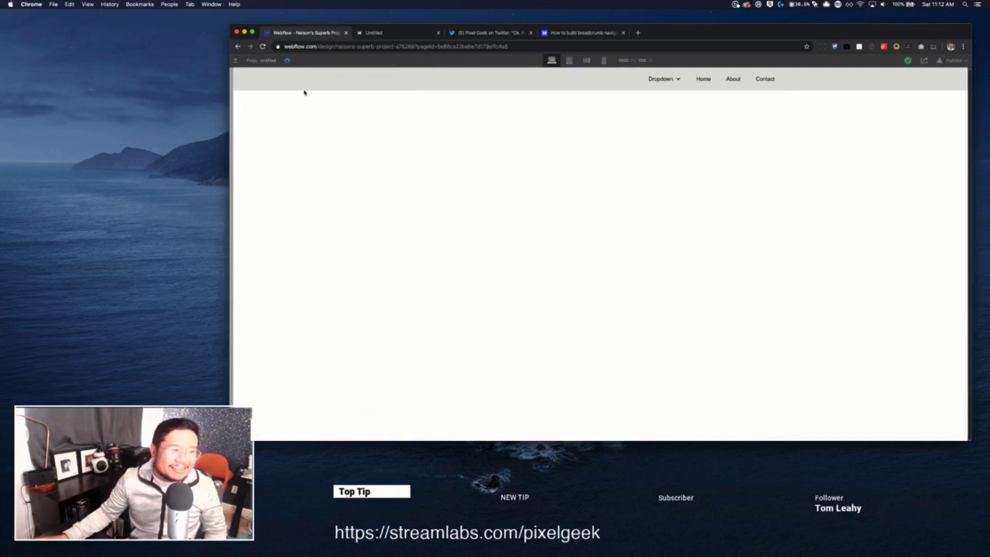
pyautogui.press('Escape')
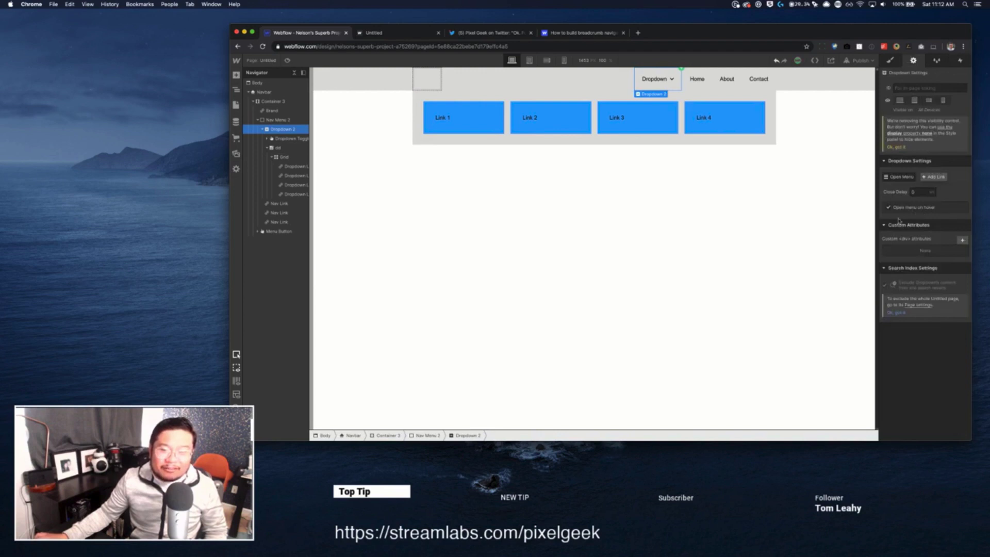
# Republish the site, then reload the live page and hover the Dropdown to test it.
pyautogui.click(859, 61)
pyautogui.click(832, 162)
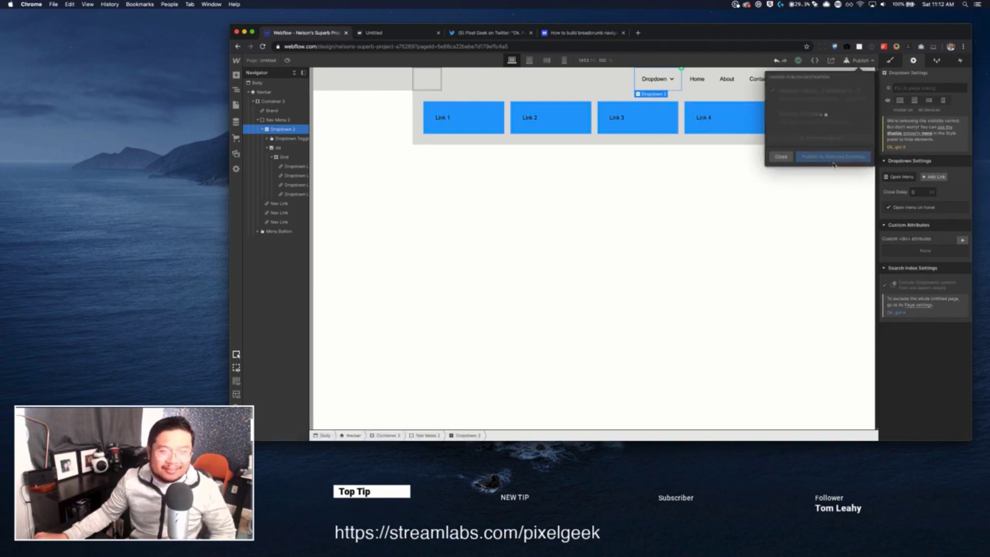
pyautogui.click(395, 32)
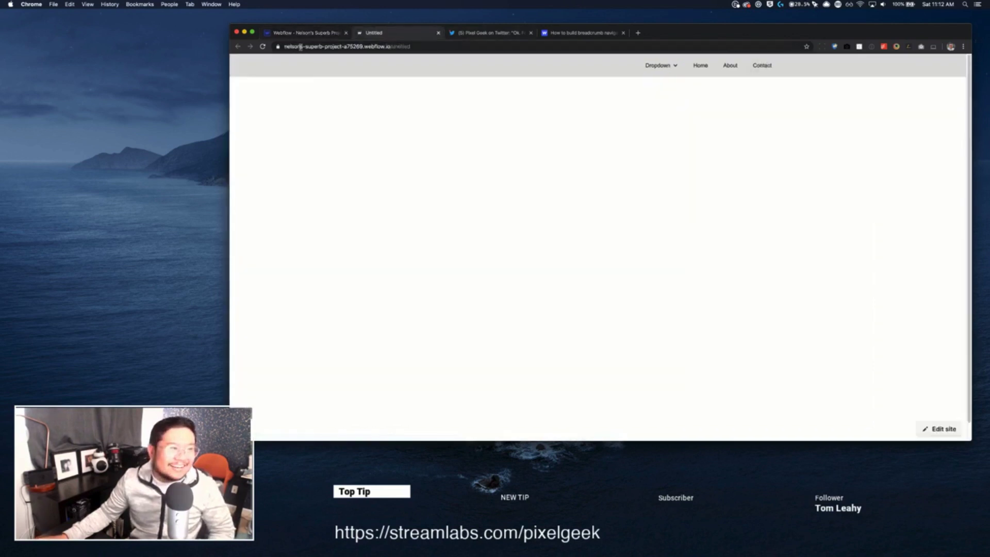
pyautogui.click(263, 47)
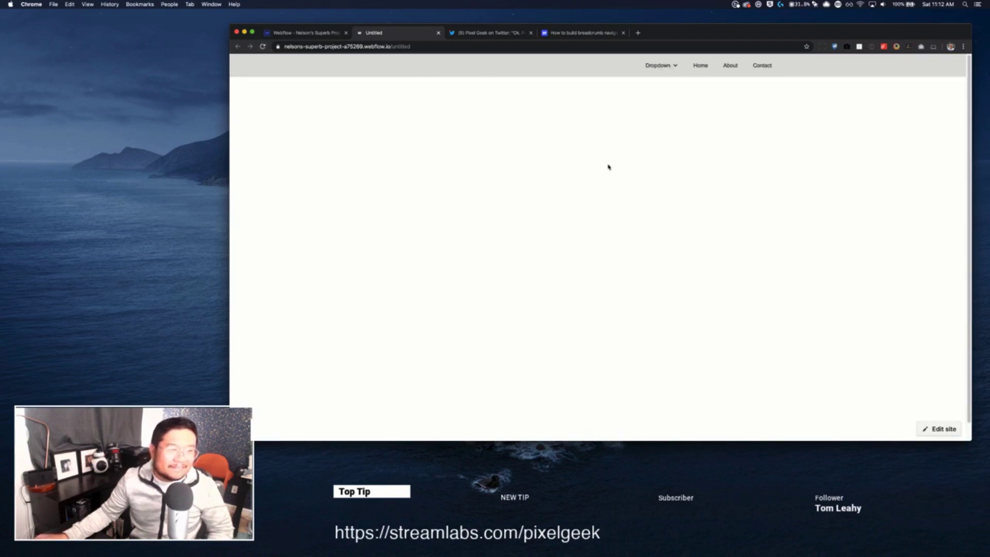
pyautogui.moveTo(655, 71)
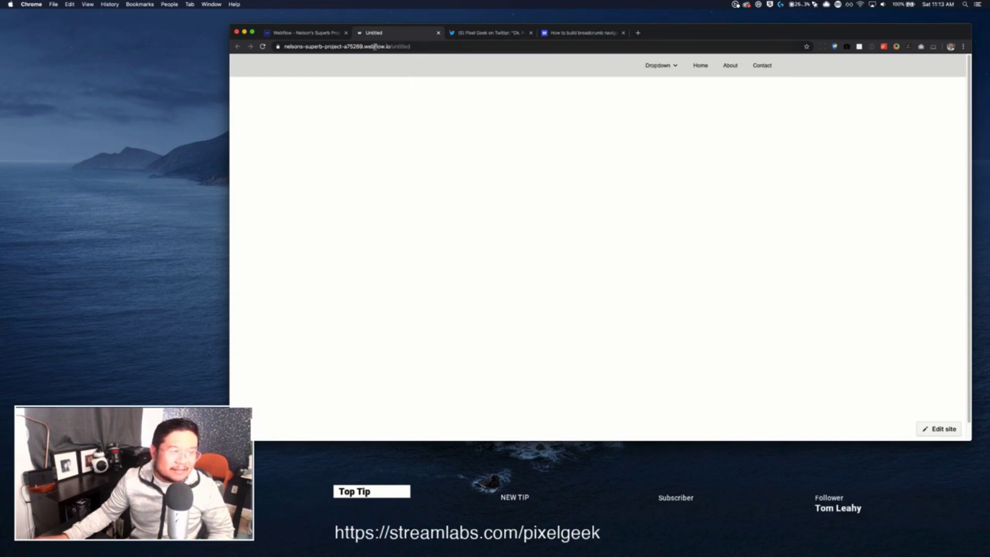
pyautogui.click(321, 38)
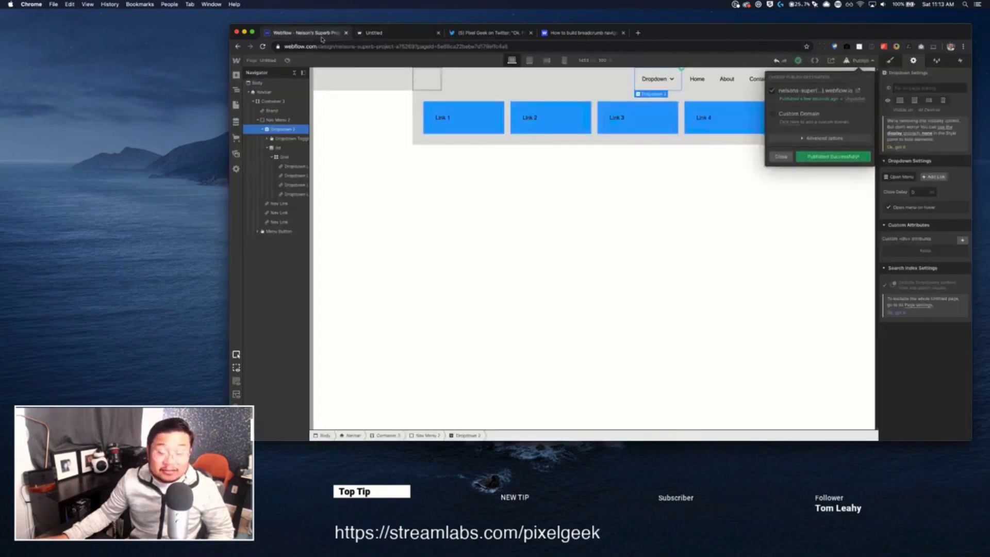
# Change Dropdown 2's Close Delay from 0 to 500 and start republishing.
pyautogui.click(914, 192)
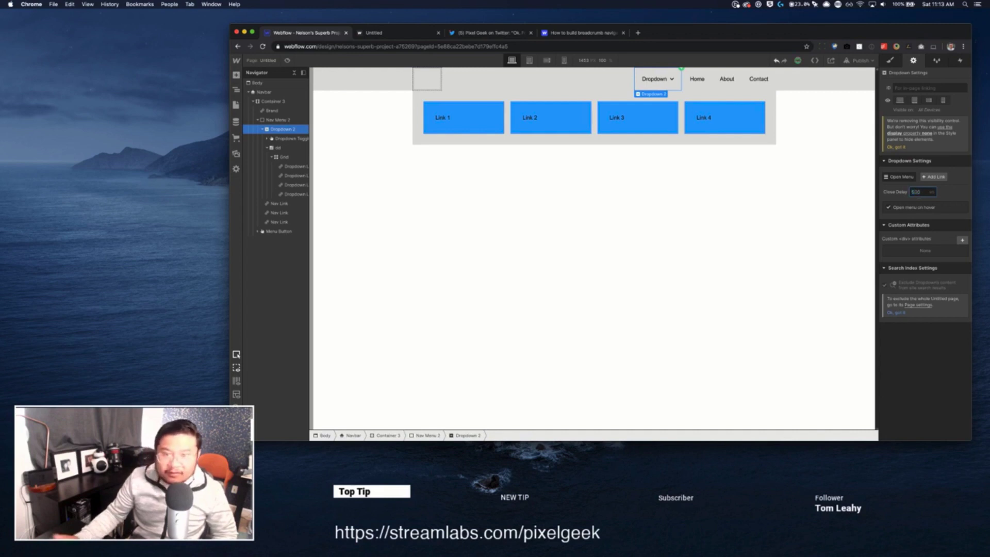
pyautogui.click(856, 61)
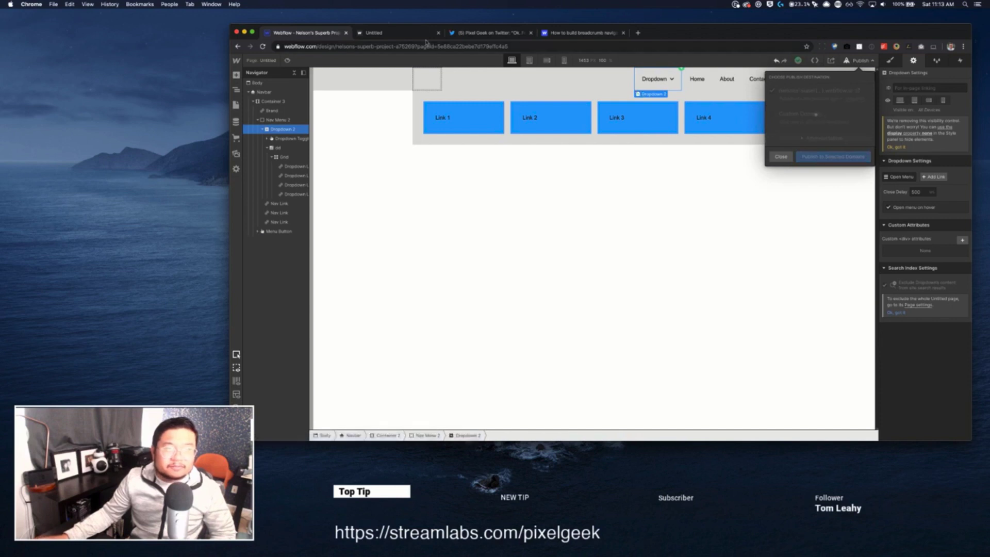
# Reload the live site tab showing the Dropdown, Home, About and Contact navbar.
pyautogui.click(391, 35)
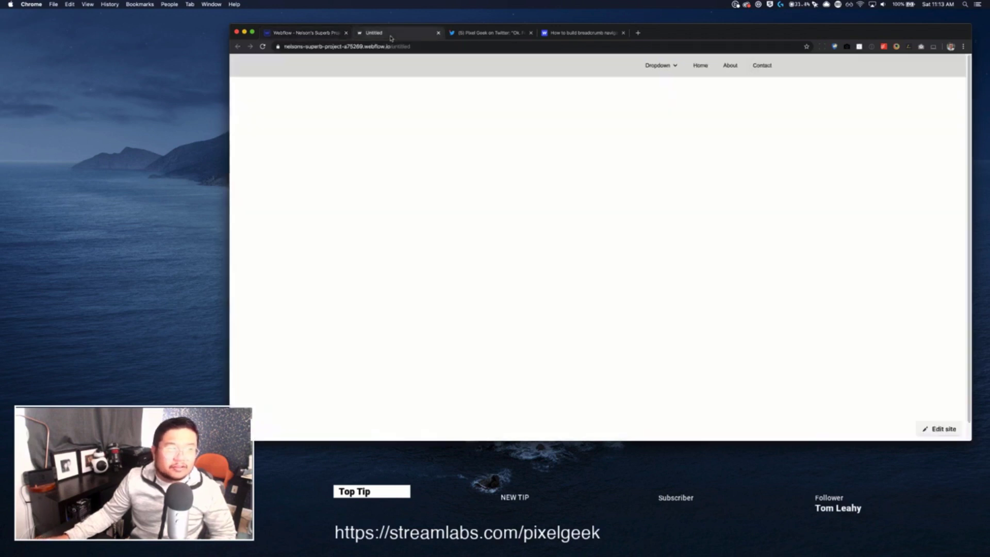
pyautogui.click(263, 46)
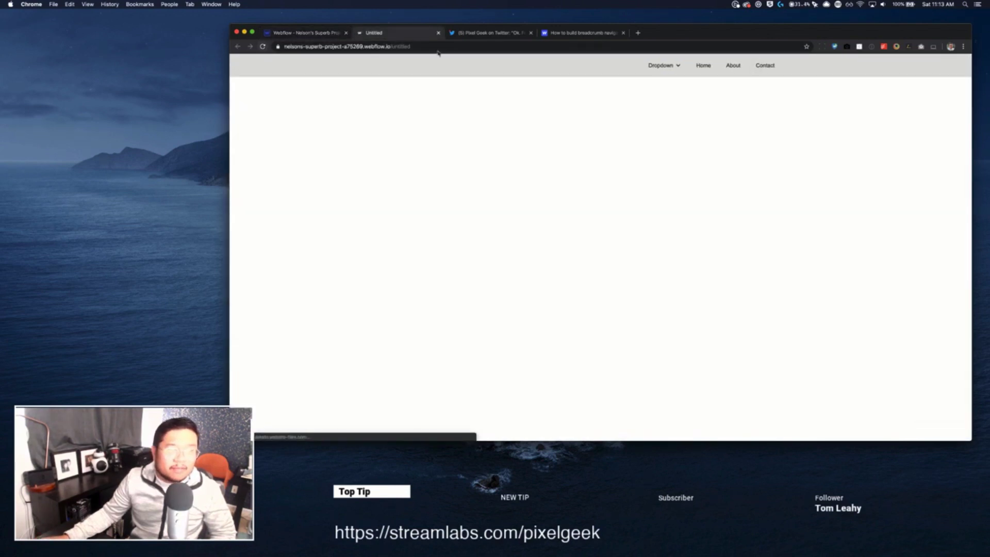